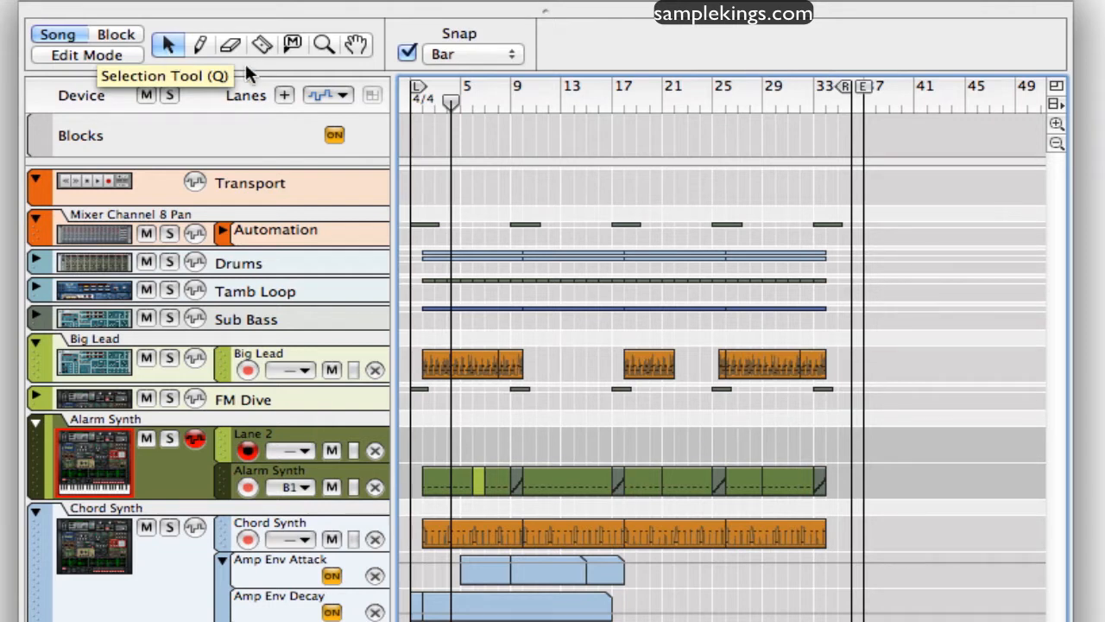
- Inspect the position and length of the three Big Lead clips and one Chord Synth note clip with the Selection tool
click(198, 44)
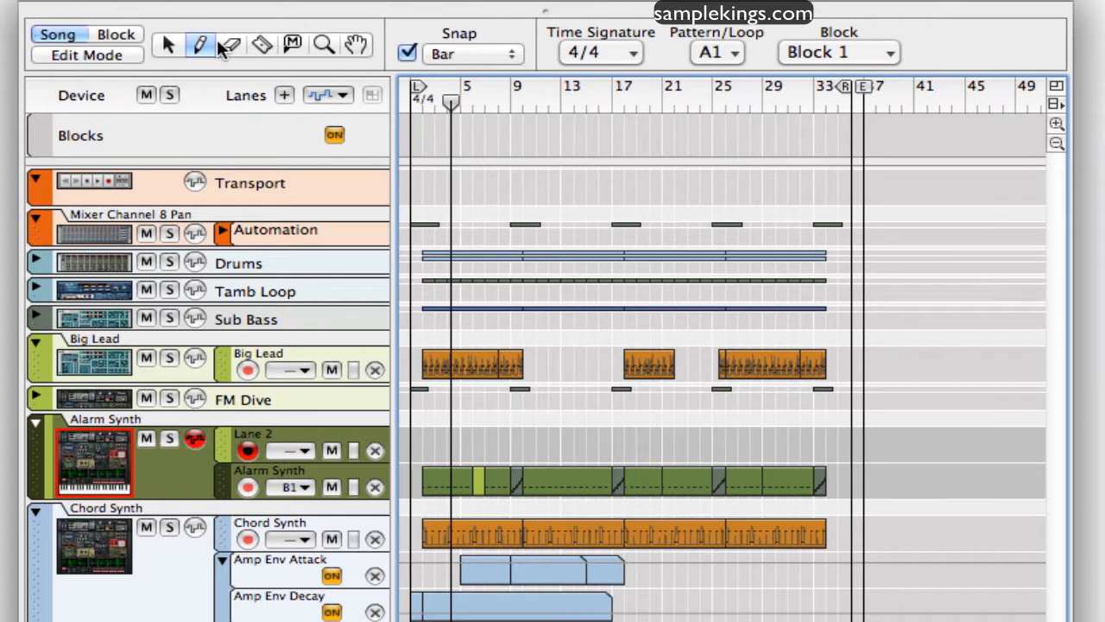
click(167, 46)
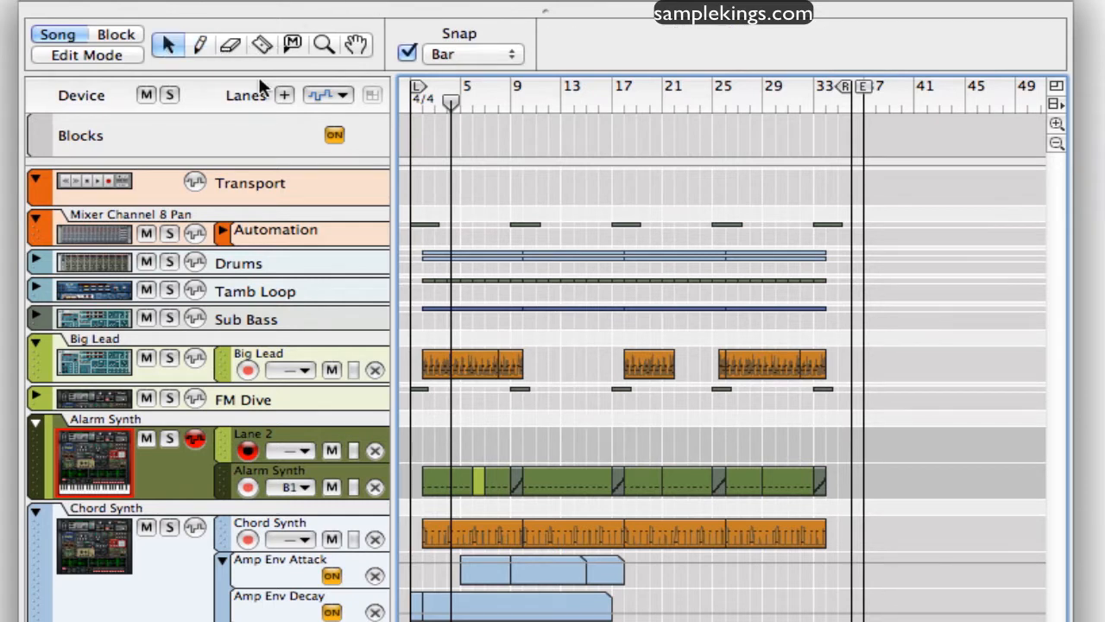
click(762, 368)
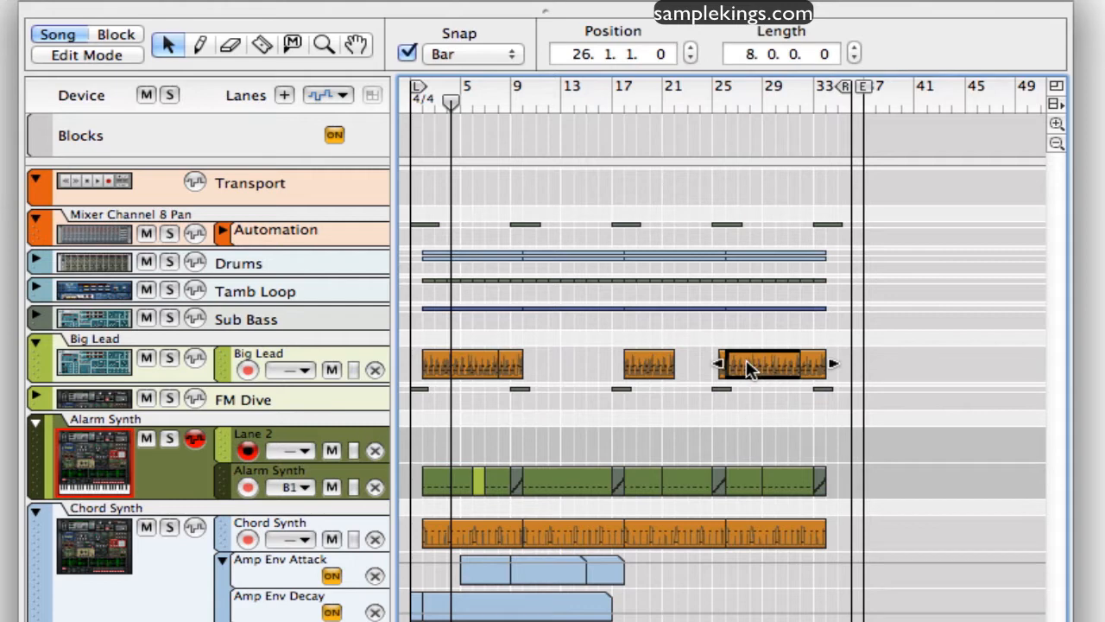
click(651, 365)
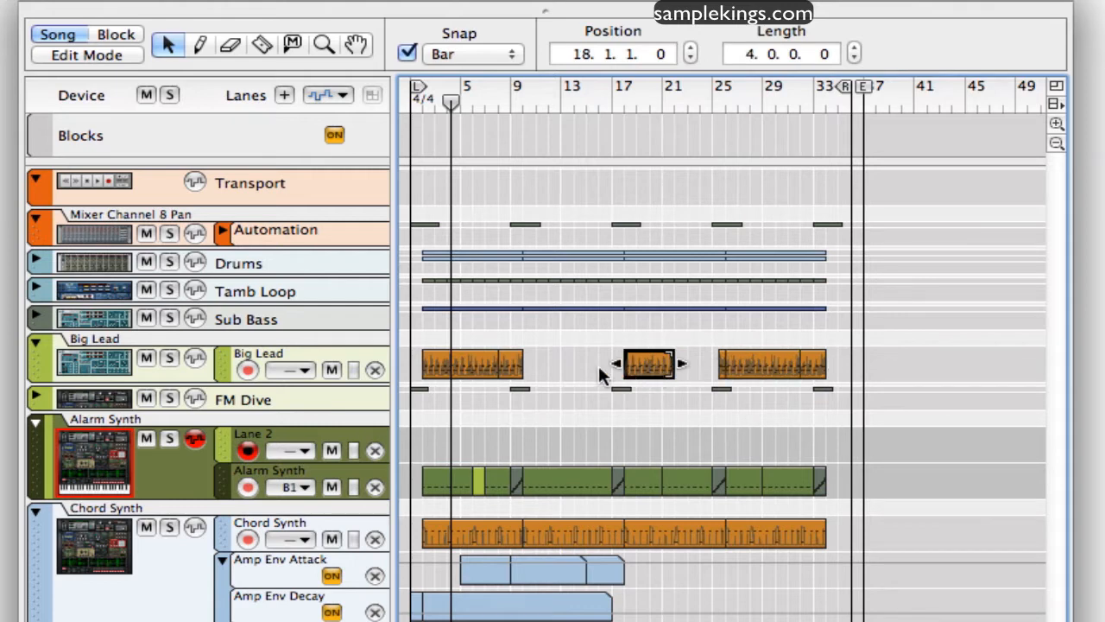
click(491, 365)
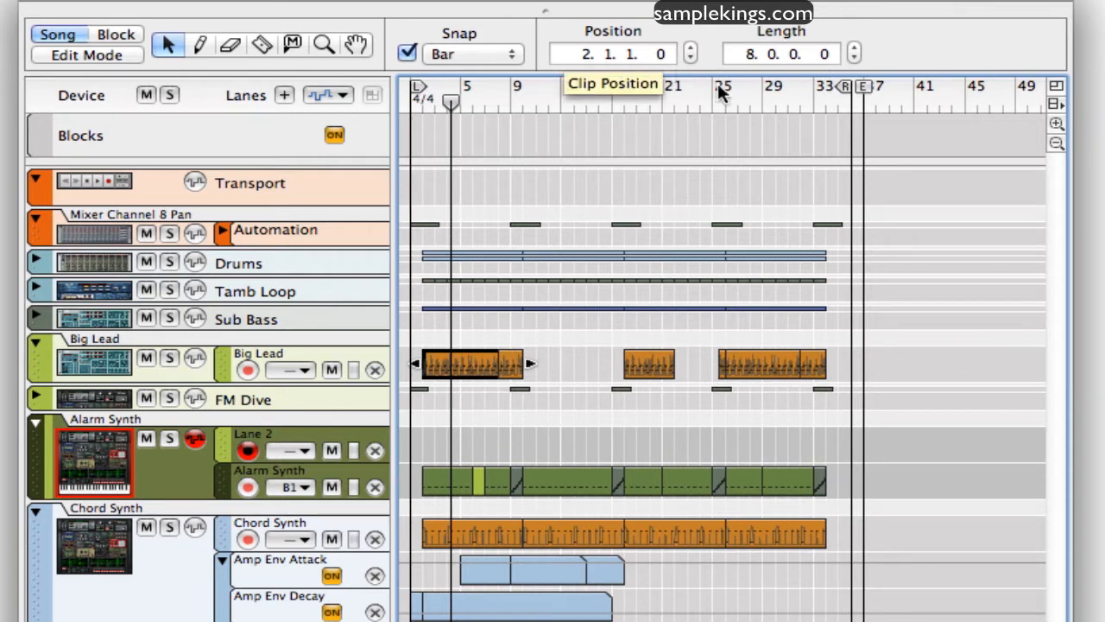
click(671, 527)
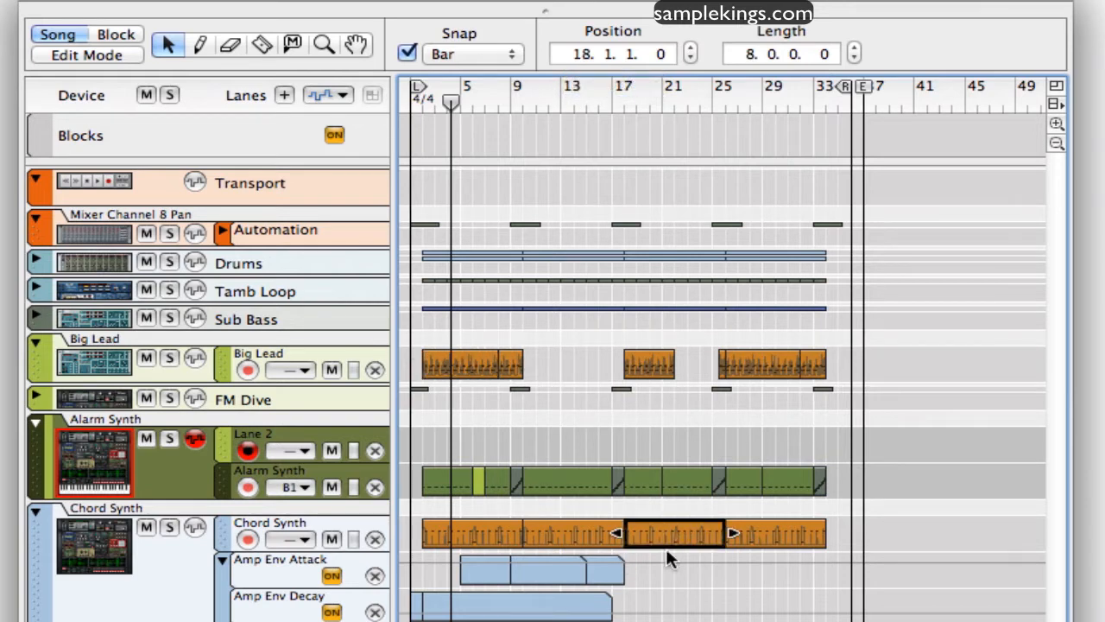
- Set the Chord Synth track's Amp Env Release automation clip to position 6.1.1.0 and length 13.0.0.0
click(596, 620)
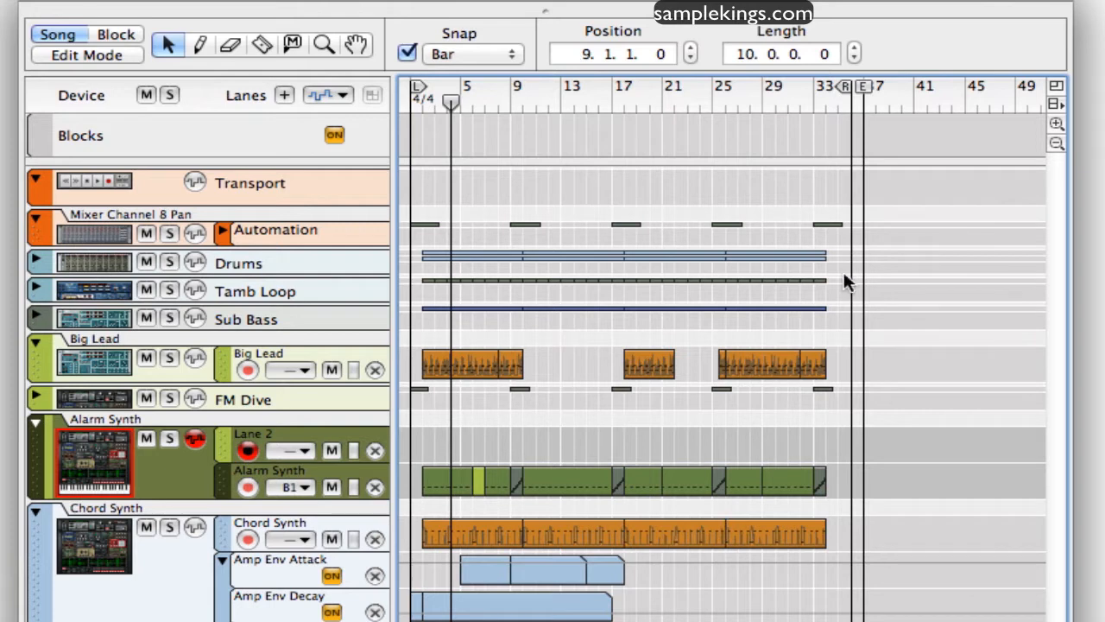
click(855, 49)
click(855, 49)
click(854, 48)
click(855, 49)
click(855, 49)
click(854, 48)
click(854, 49)
click(855, 49)
click(854, 58)
click(854, 57)
click(854, 58)
click(854, 58)
click(854, 58)
click(854, 58)
click(854, 58)
click(853, 57)
click(854, 58)
click(854, 48)
click(855, 48)
click(854, 48)
click(855, 48)
click(578, 60)
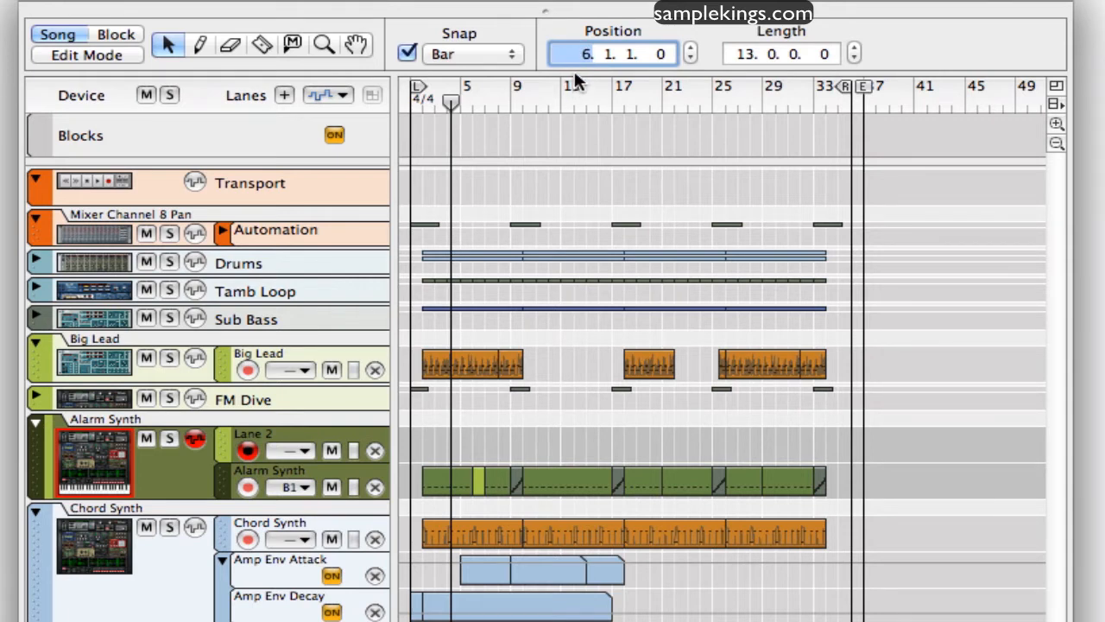
key(Return)
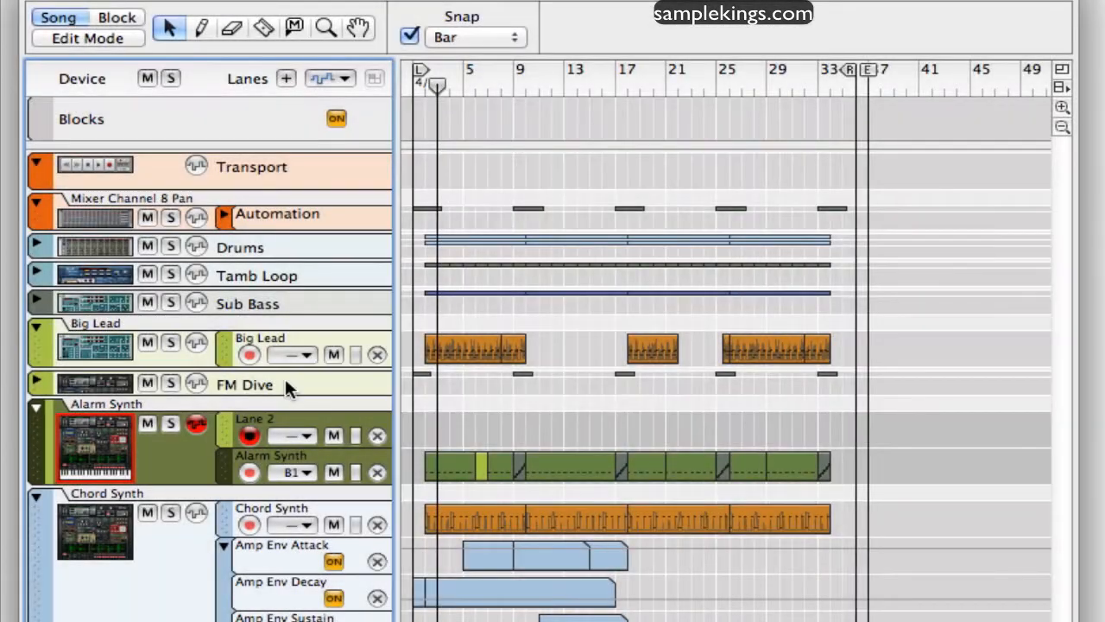
- Collapse and re-expand the Transport and Mixer Channel 8 Pan tracks in the track list
click(35, 165)
click(35, 166)
click(37, 208)
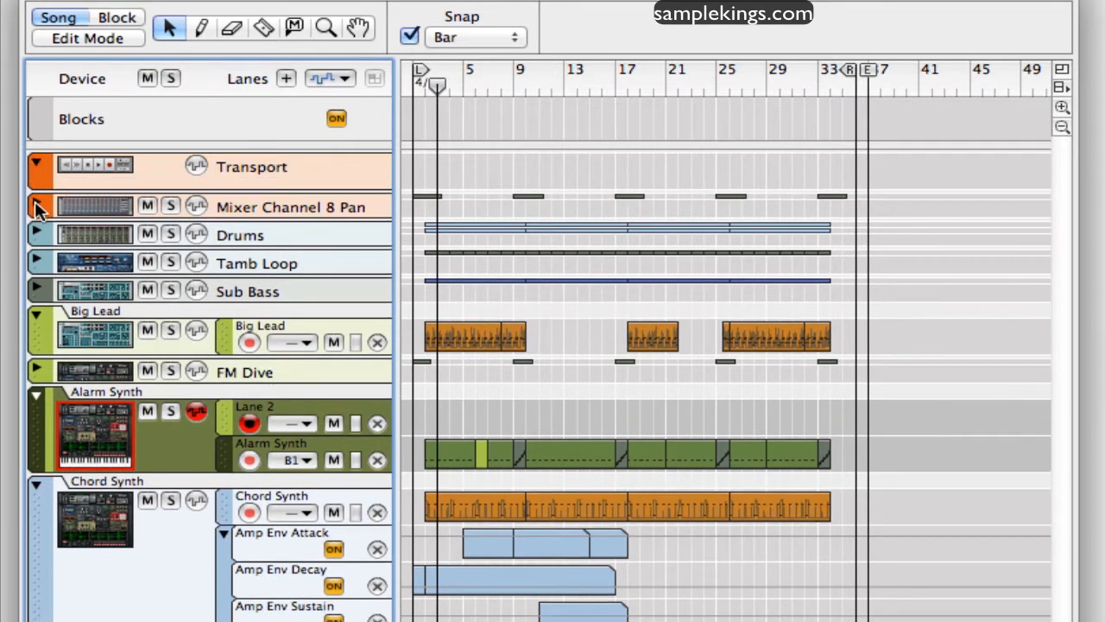
click(37, 208)
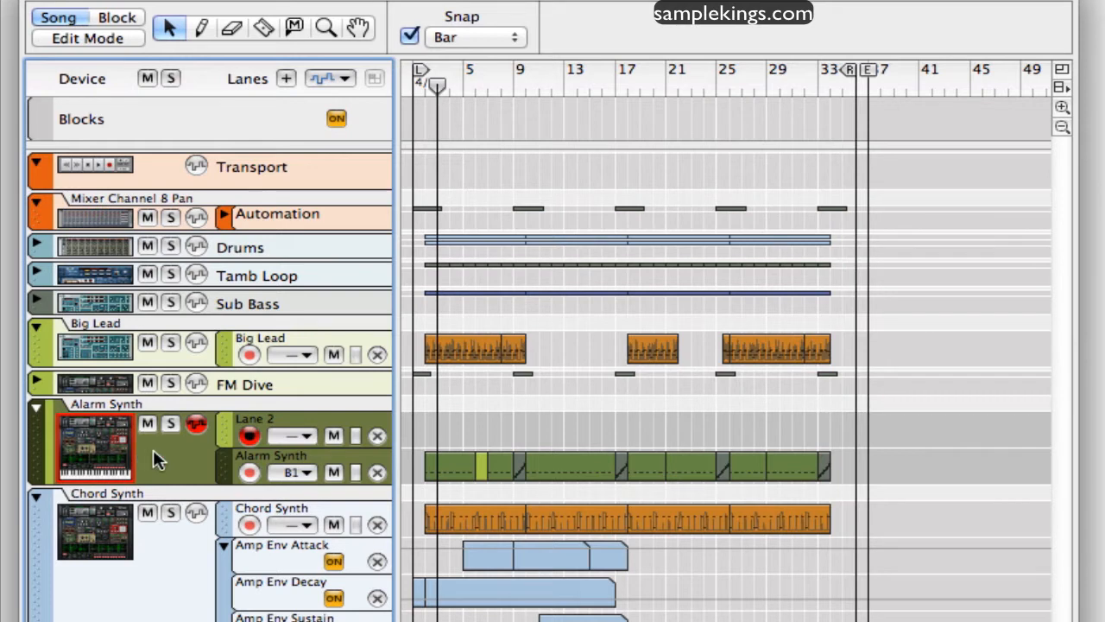
- Move the track selection between Big Lead and Alarm Synth, finishing with Big Lead selected
click(105, 352)
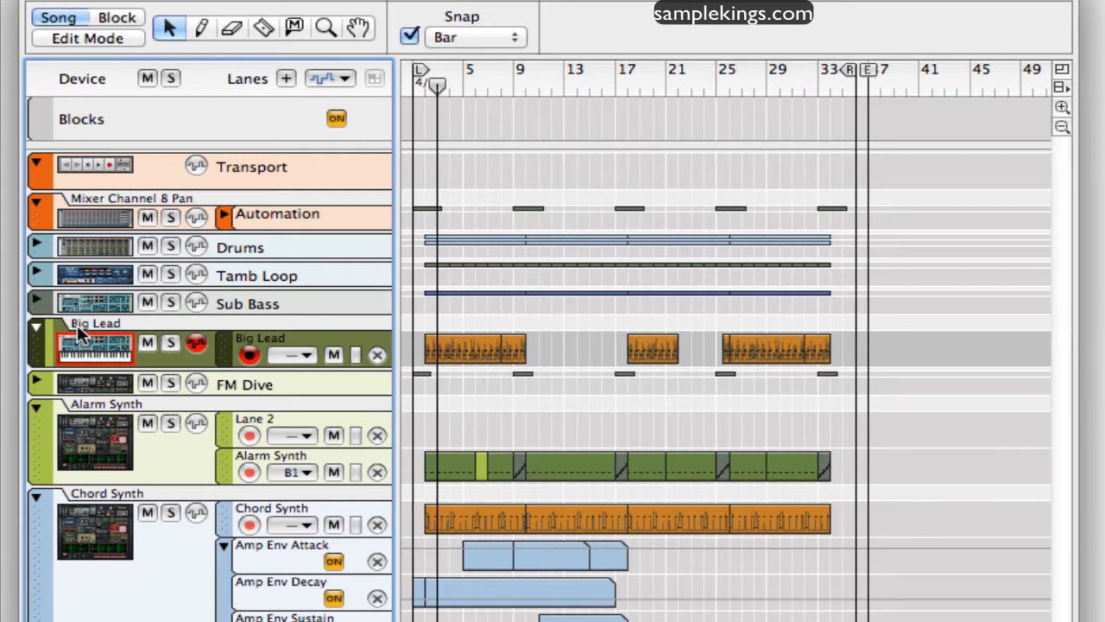
click(96, 465)
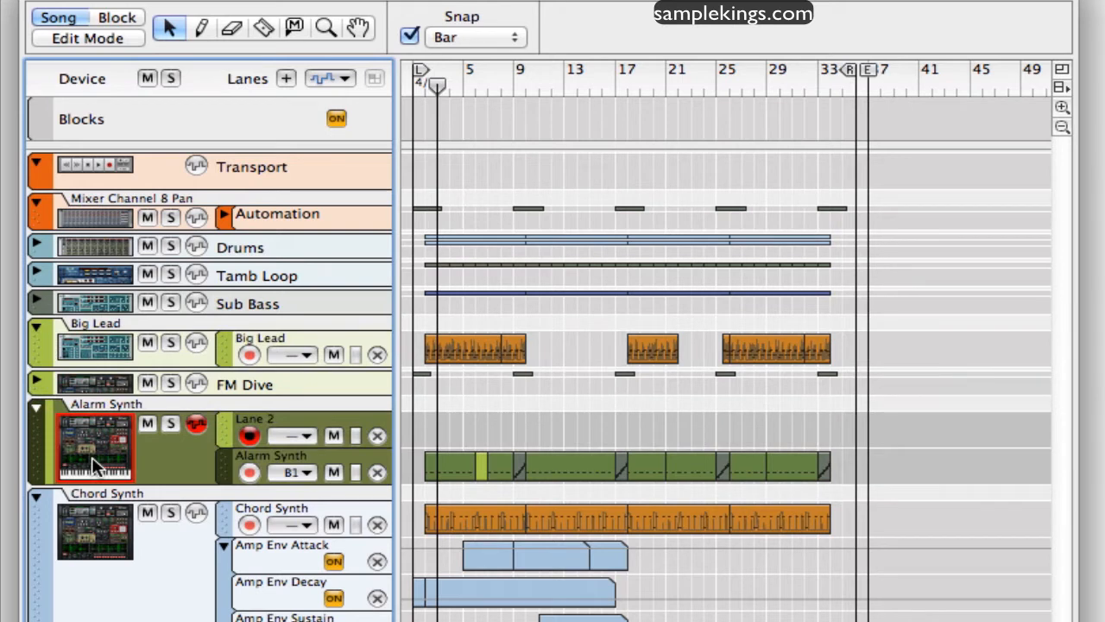
click(85, 341)
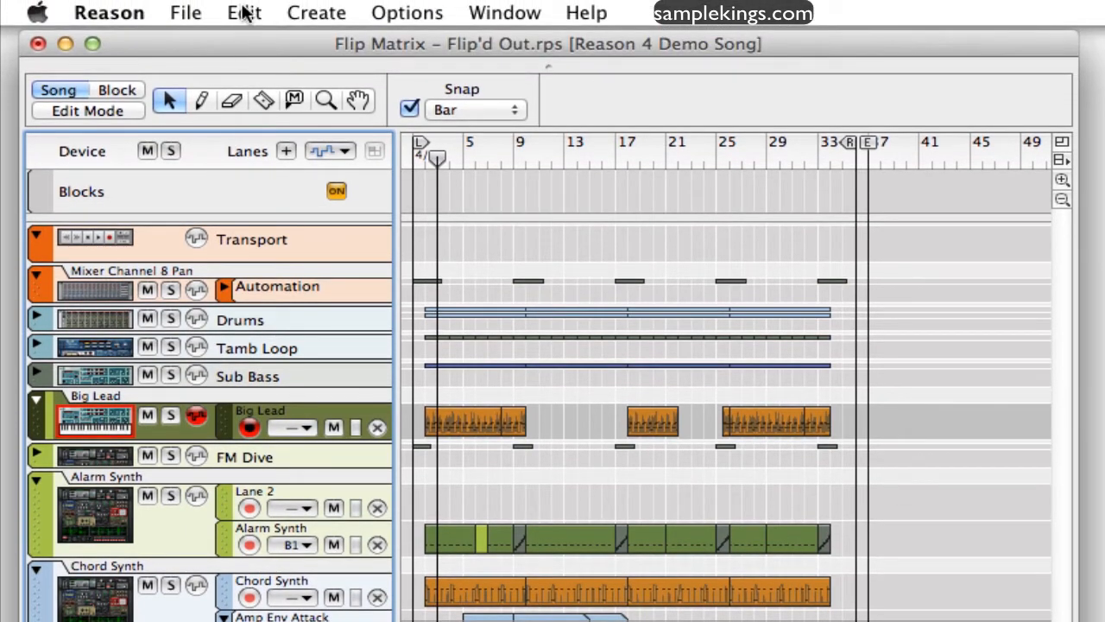
- Review the parameters available for automation on the Big Lead track and close the dialog without adding lanes
click(244, 13)
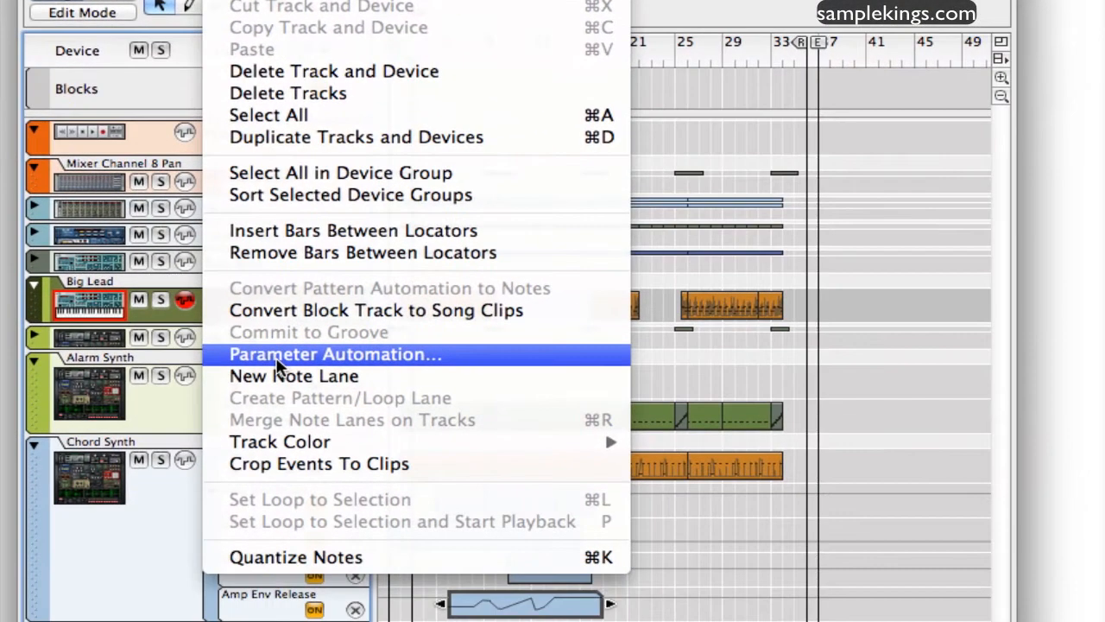
click(293, 476)
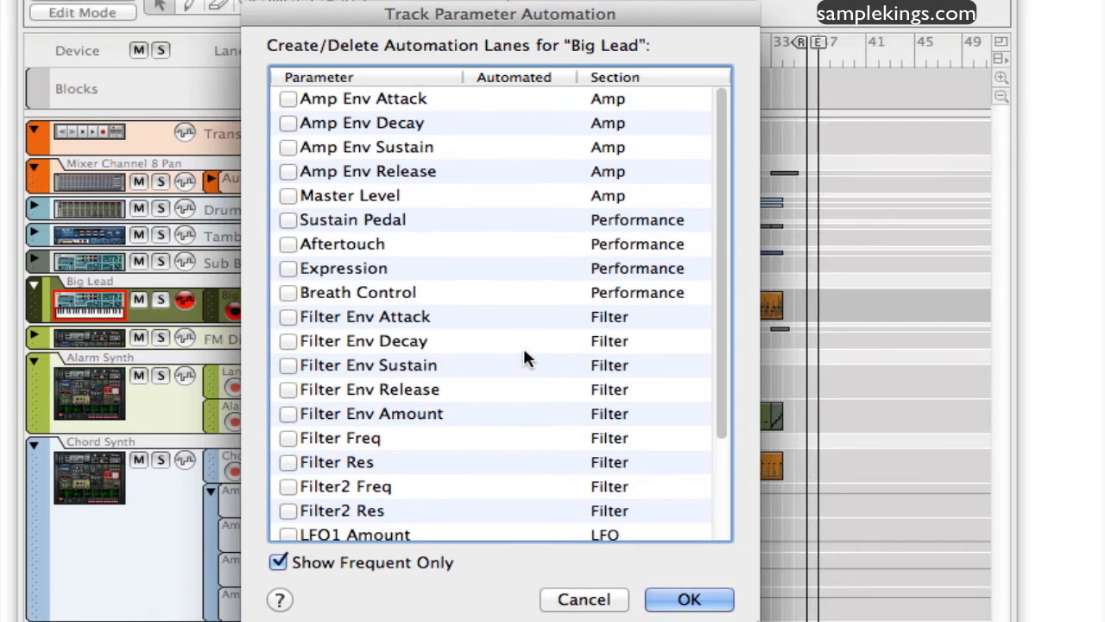
scroll(568, 480, down, 5)
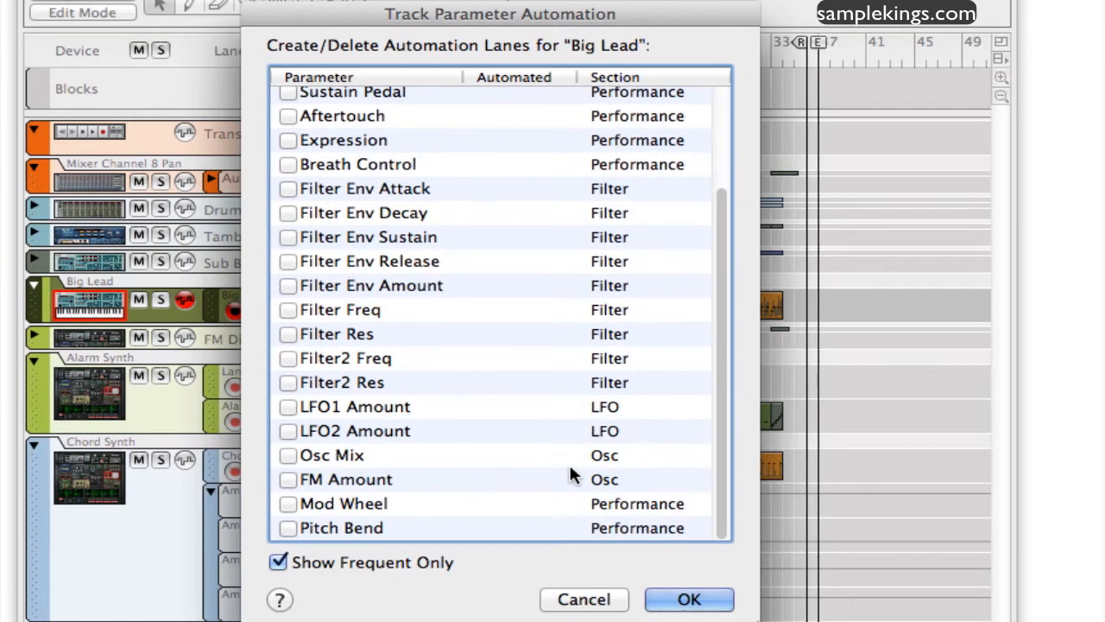
scroll(571, 474, up, 5)
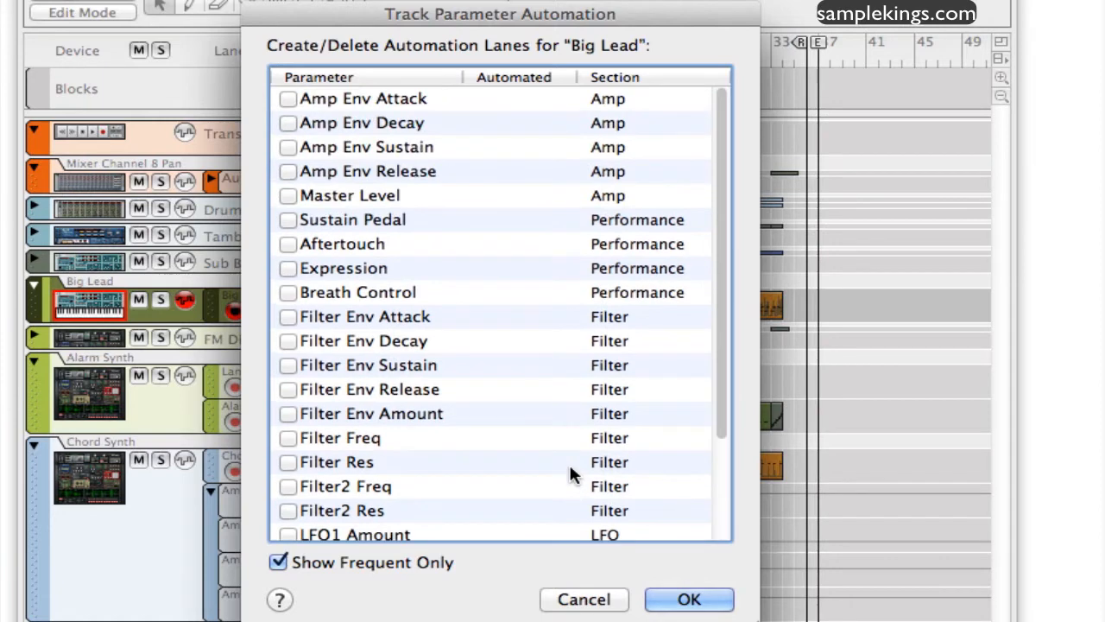
click(591, 600)
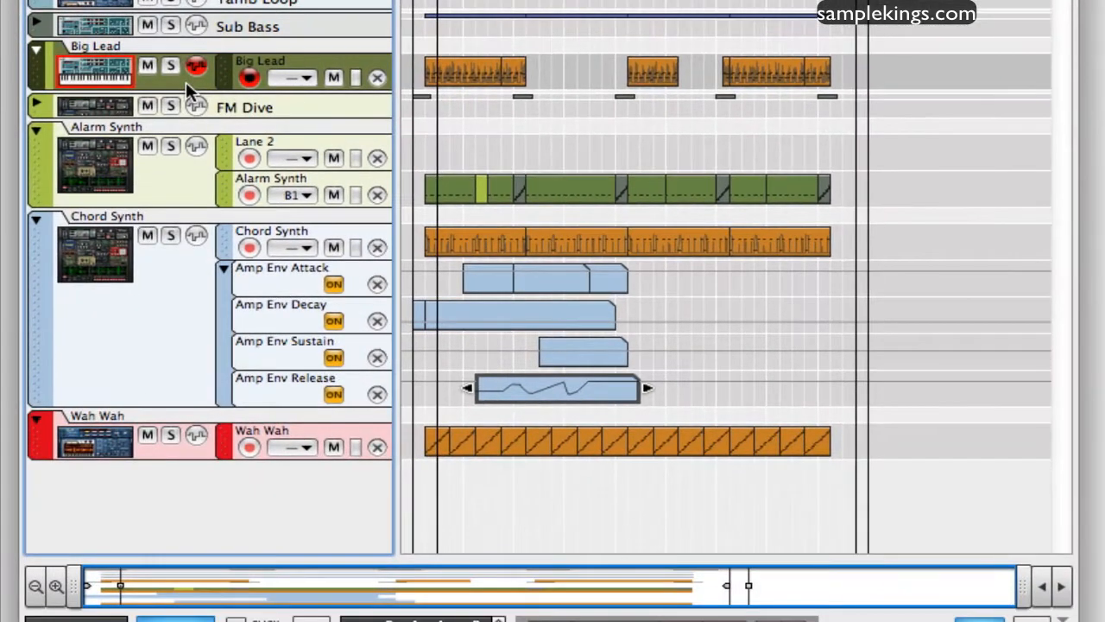
right_click(179, 324)
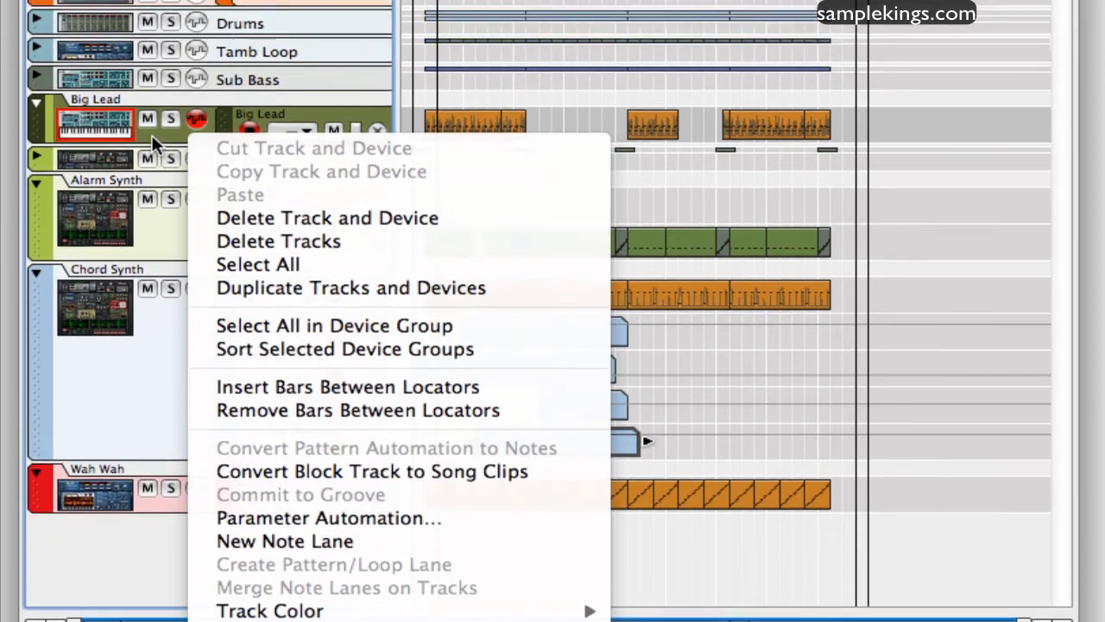
click(152, 83)
click(235, 13)
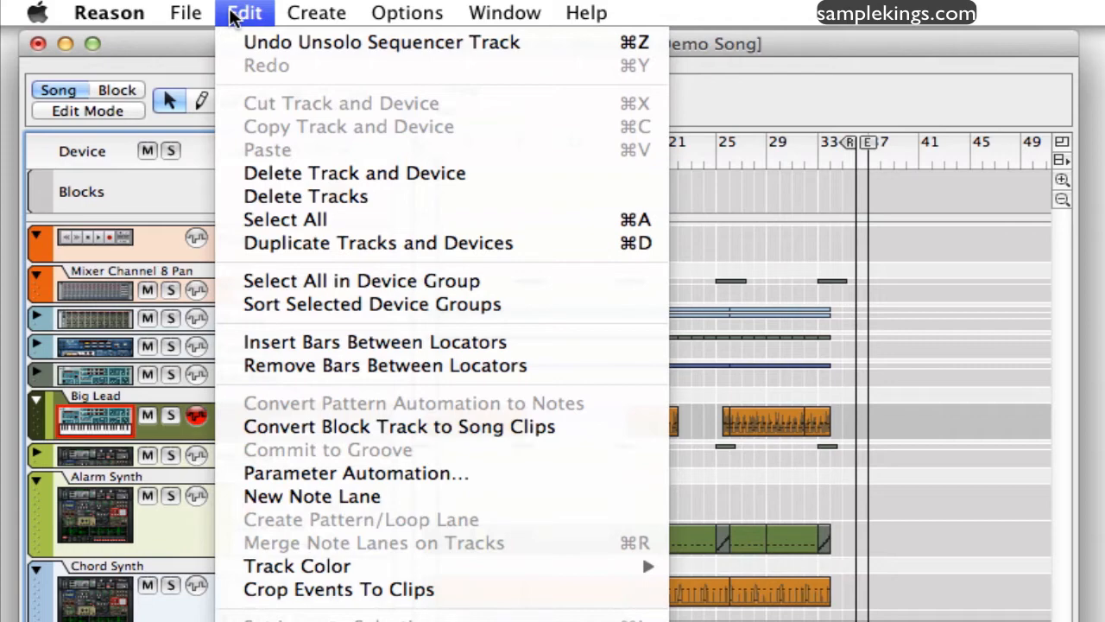
click(232, 13)
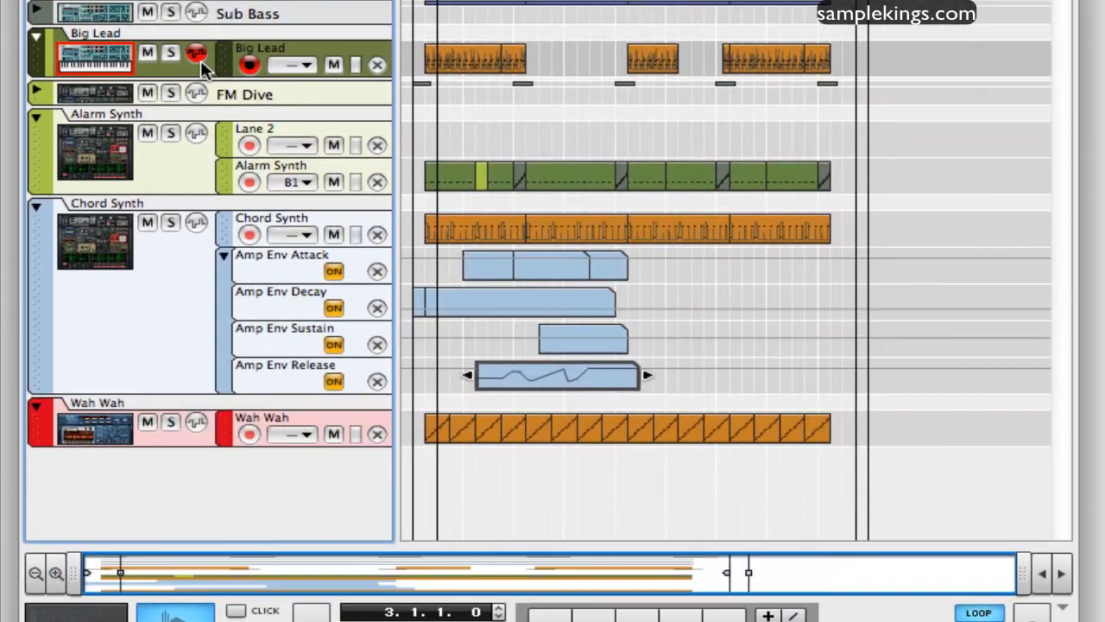
- Add automation lanes to the Big Lead track for Amp Env Attack, Decay, Sustain and Release, Mod Wheel and Pitch Bend
right_click(212, 71)
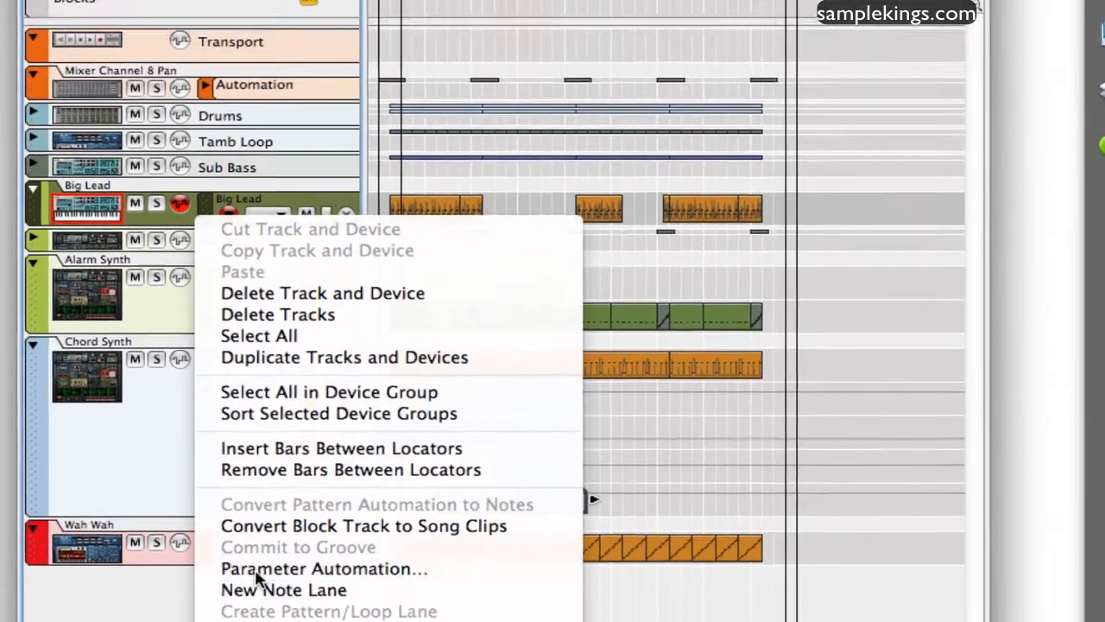
click(280, 452)
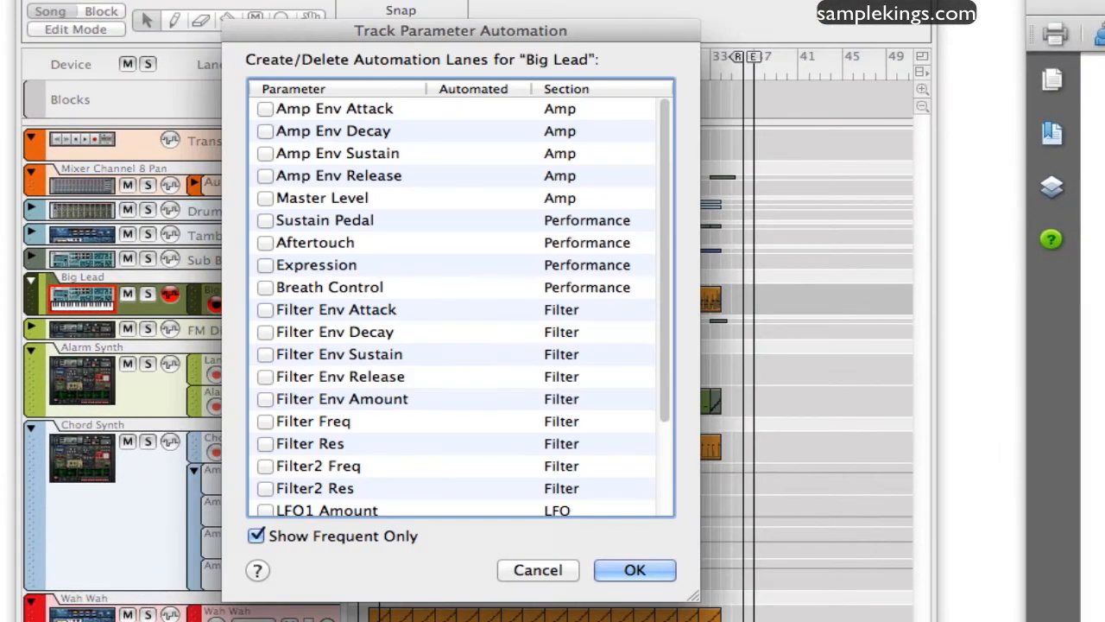
click(267, 109)
click(266, 131)
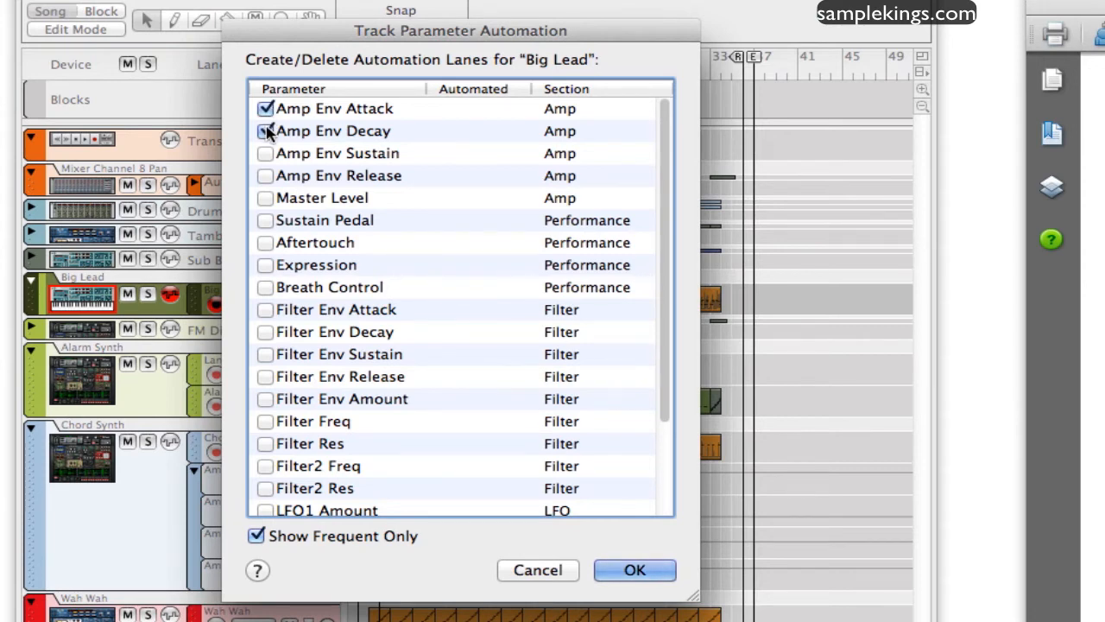
click(266, 154)
click(266, 176)
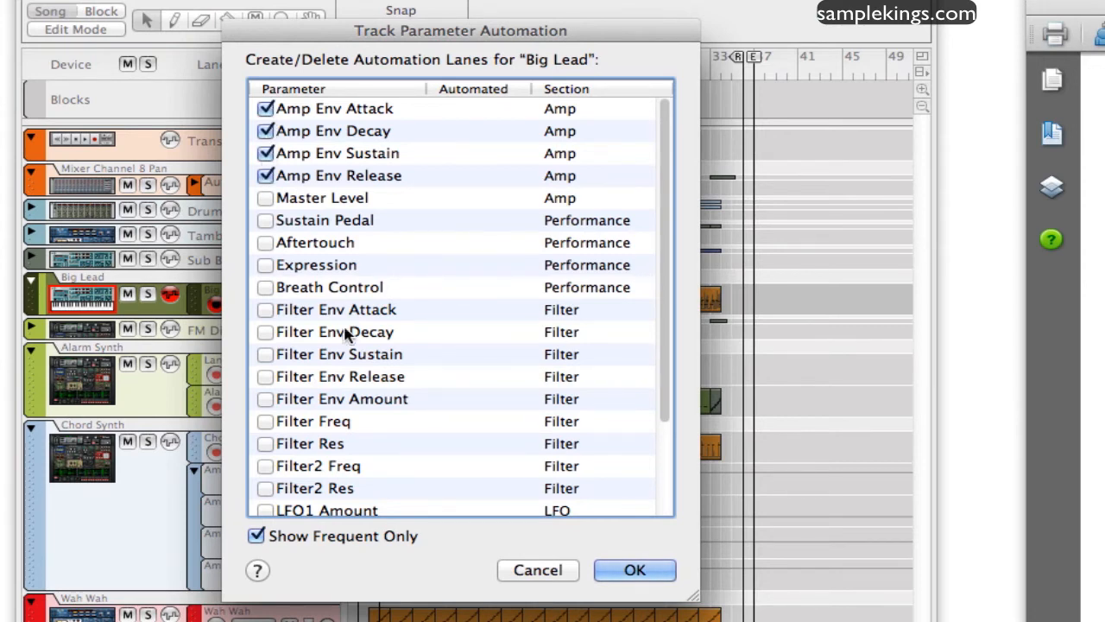
scroll(353, 337, down, 3)
click(267, 482)
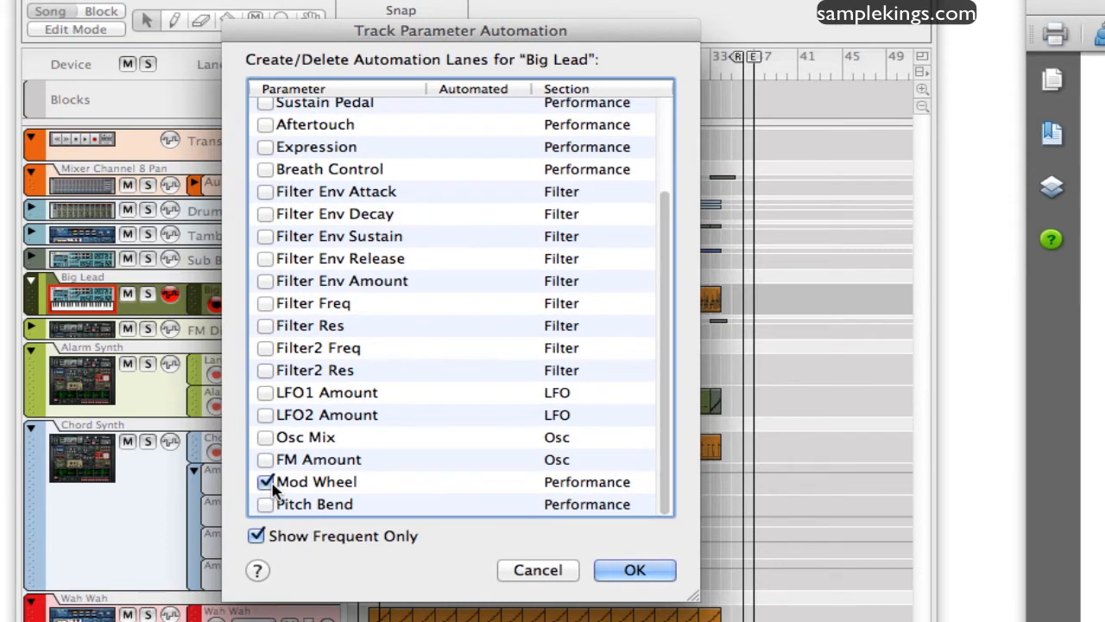
click(266, 505)
click(635, 570)
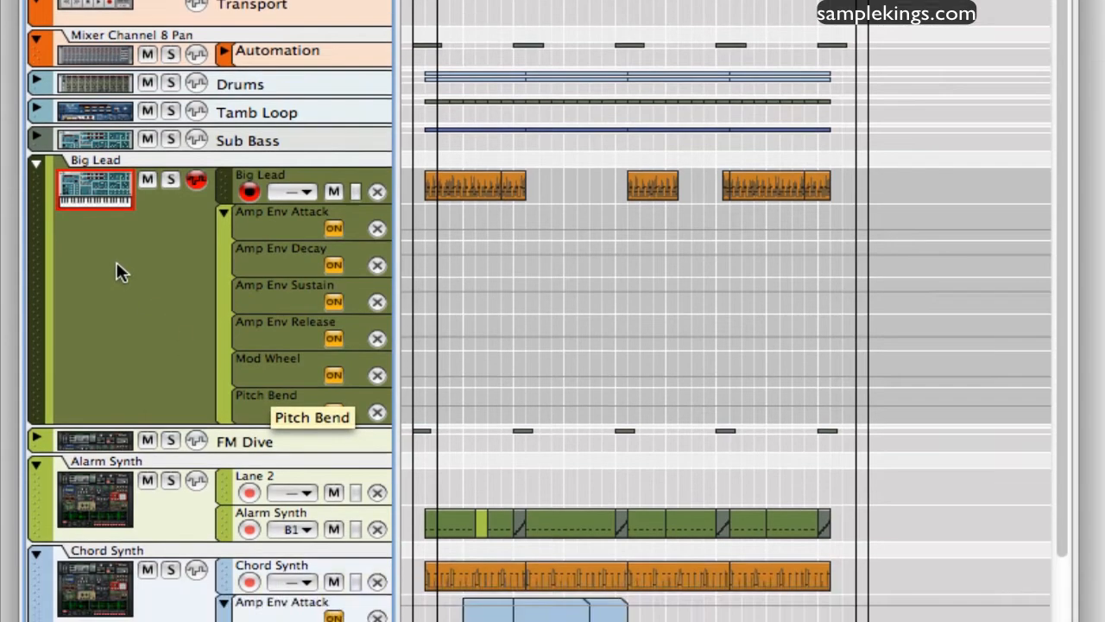
- Change the Big Lead track's color to Yellow
right_click(118, 317)
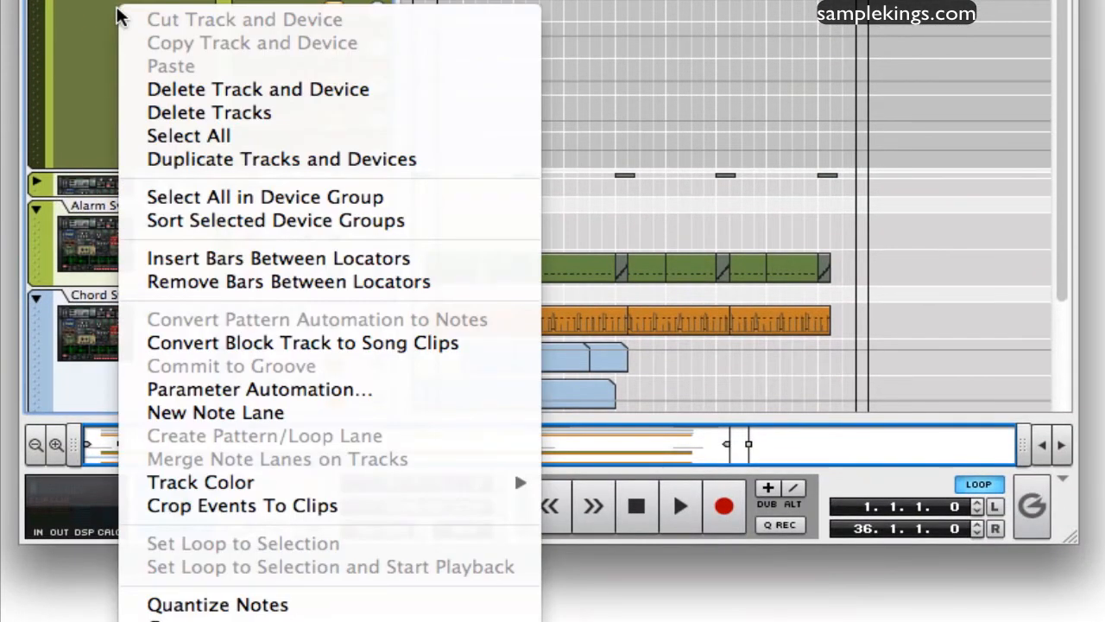
mouse_move(265, 489)
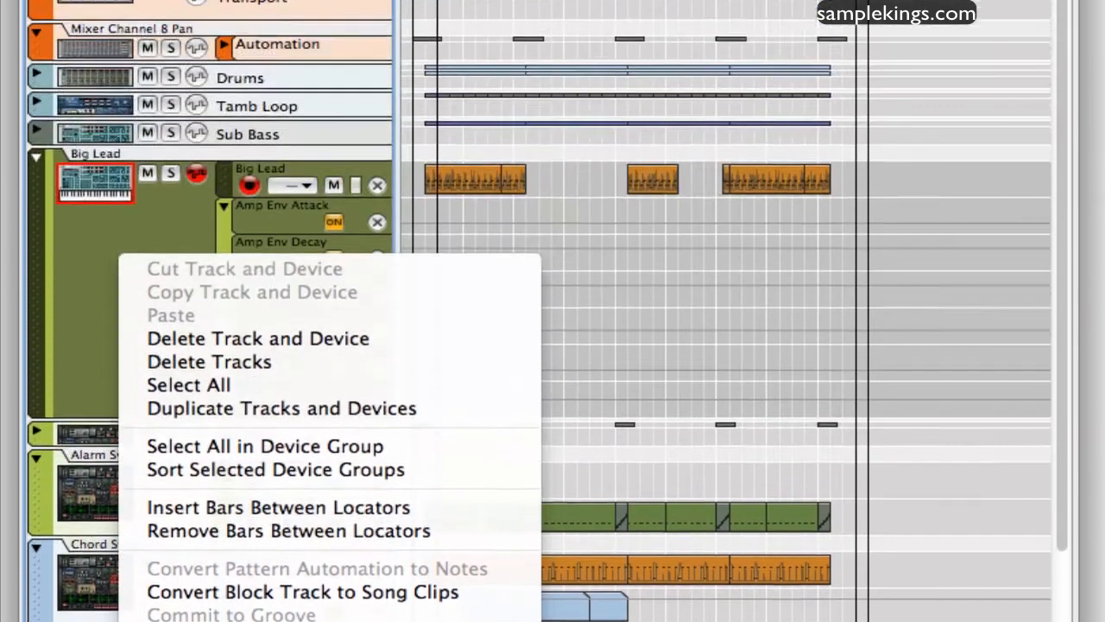
click(618, 492)
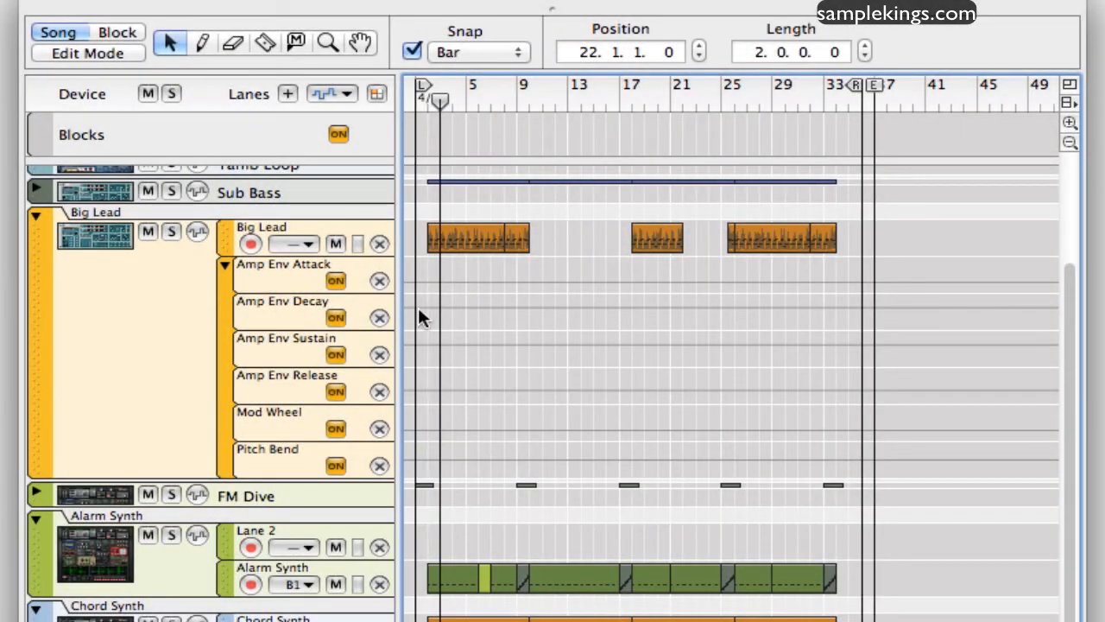
- Draw Pencil clips on Big Lead's Amp Env Decay (about bars 5–18), Sustain (9–14) and Release (13–23) lanes, plus a one-bar Release clip at bar 18
click(200, 42)
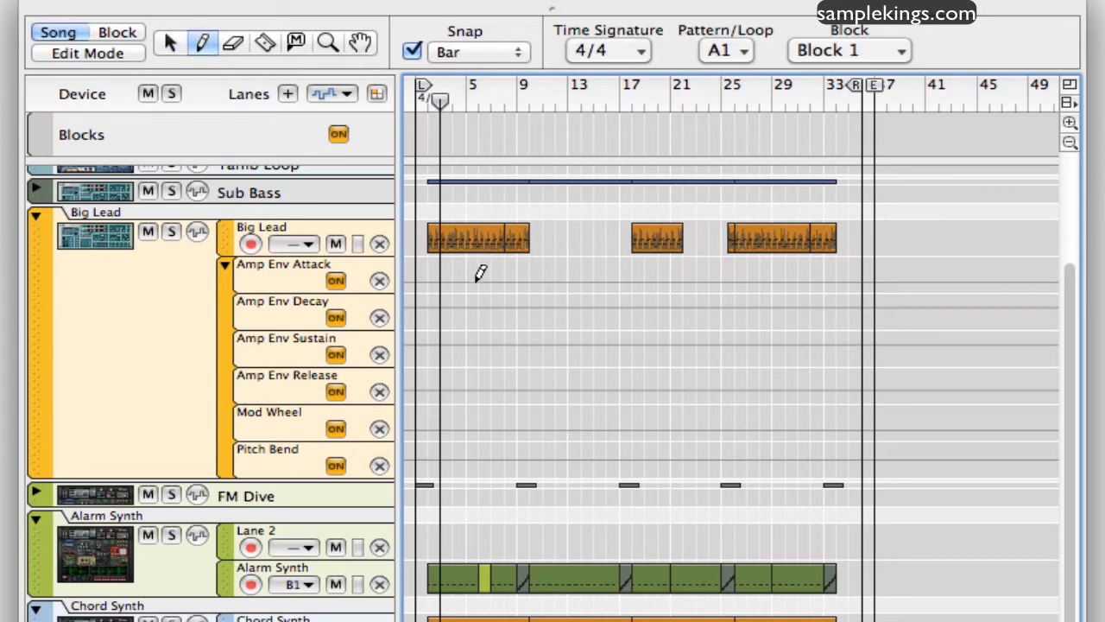
mouse_move(471, 309)
mouse_down()
mouse_move(604, 342)
mouse_move(624, 328)
mouse_up()
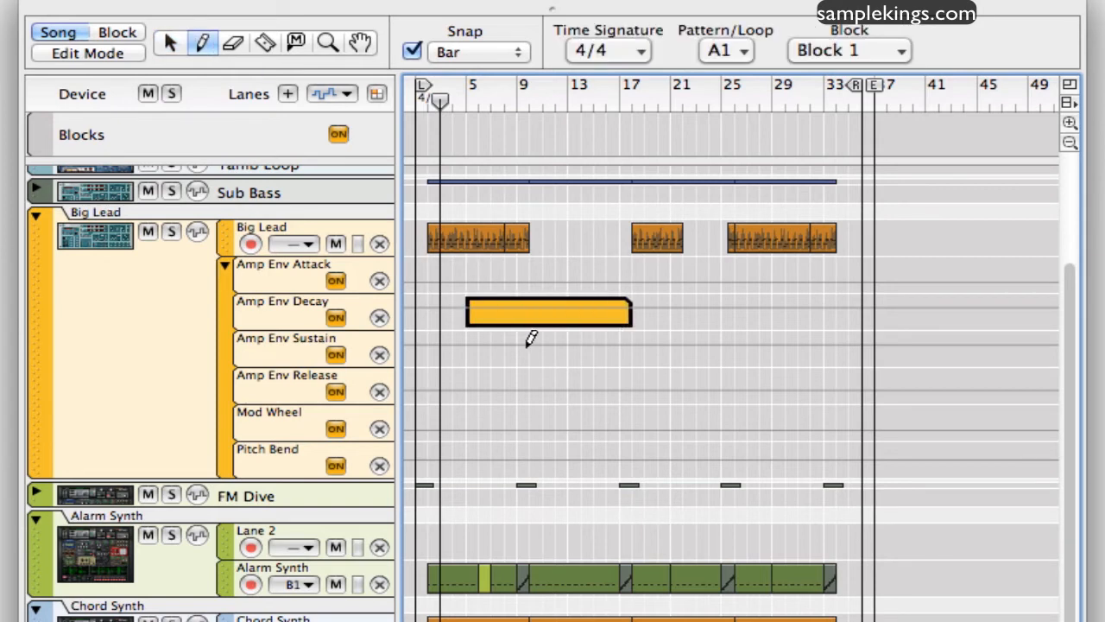
drag(530, 341, 688, 385)
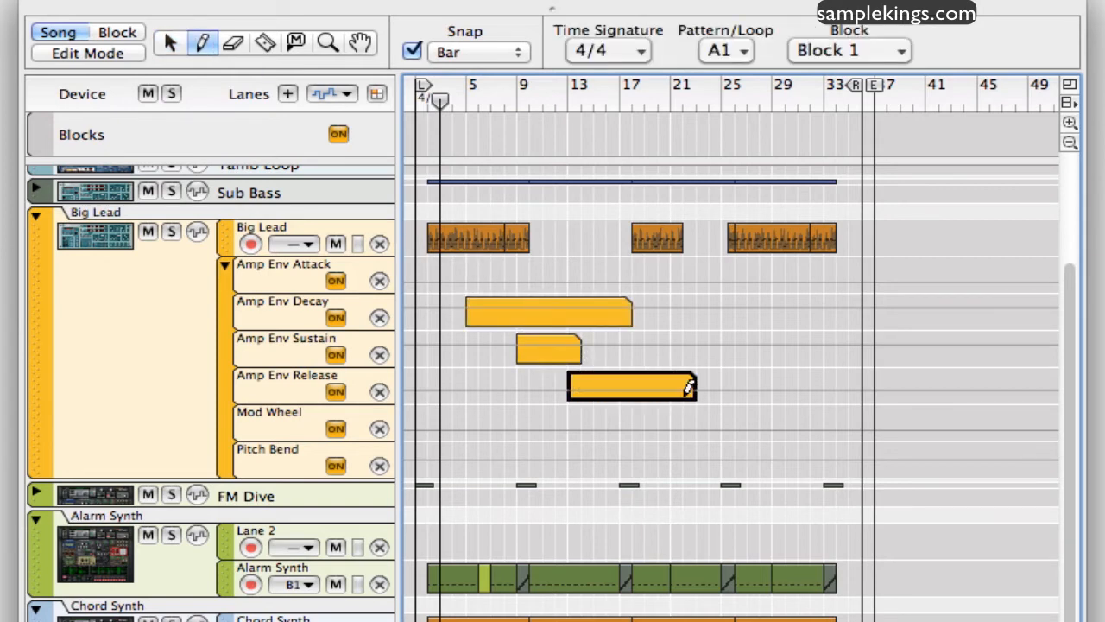
click(646, 383)
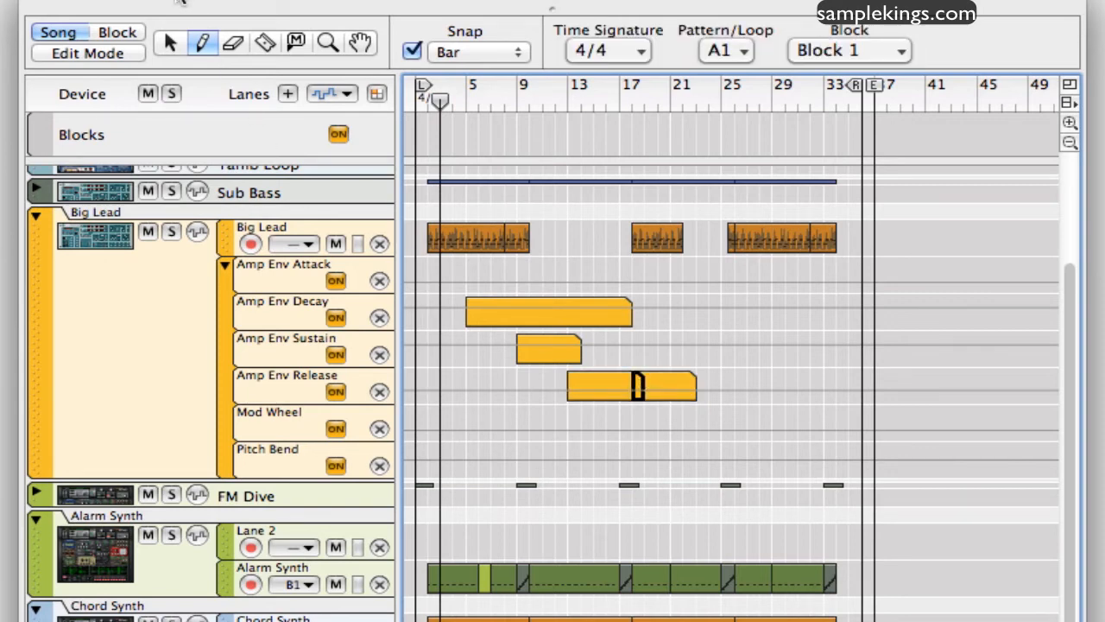
- Open Big Lead's Amp Env Release clip for editing and draw a multi-point automation curve across it, dipping before bar 17 and rising towards bar 22
click(170, 43)
double_click(612, 376)
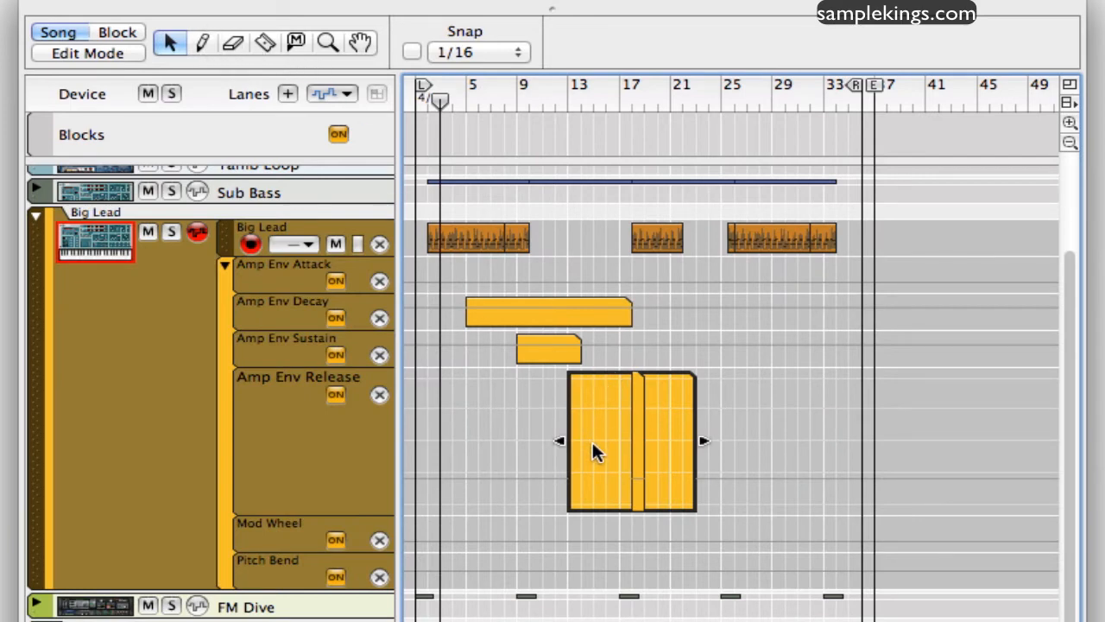
key(w)
mouse_move(592, 445)
mouse_down()
mouse_move(643, 455)
mouse_move(683, 406)
mouse_up()
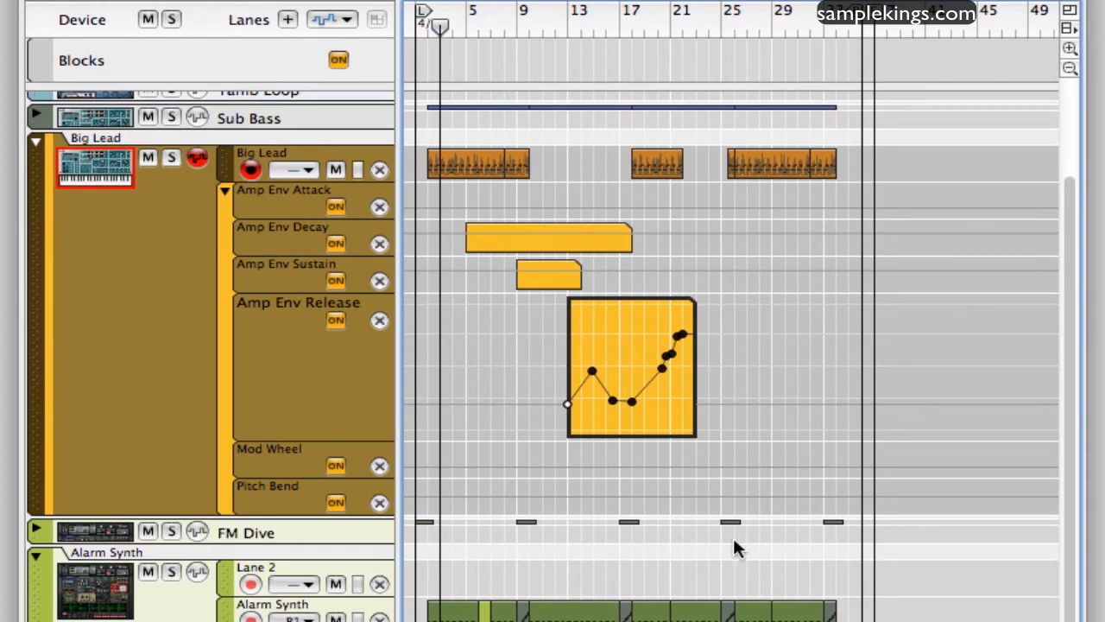
key(q)
- Solo the Wah Wah track and open its clip near bar 9 for editing
scroll(732, 356, down, 5)
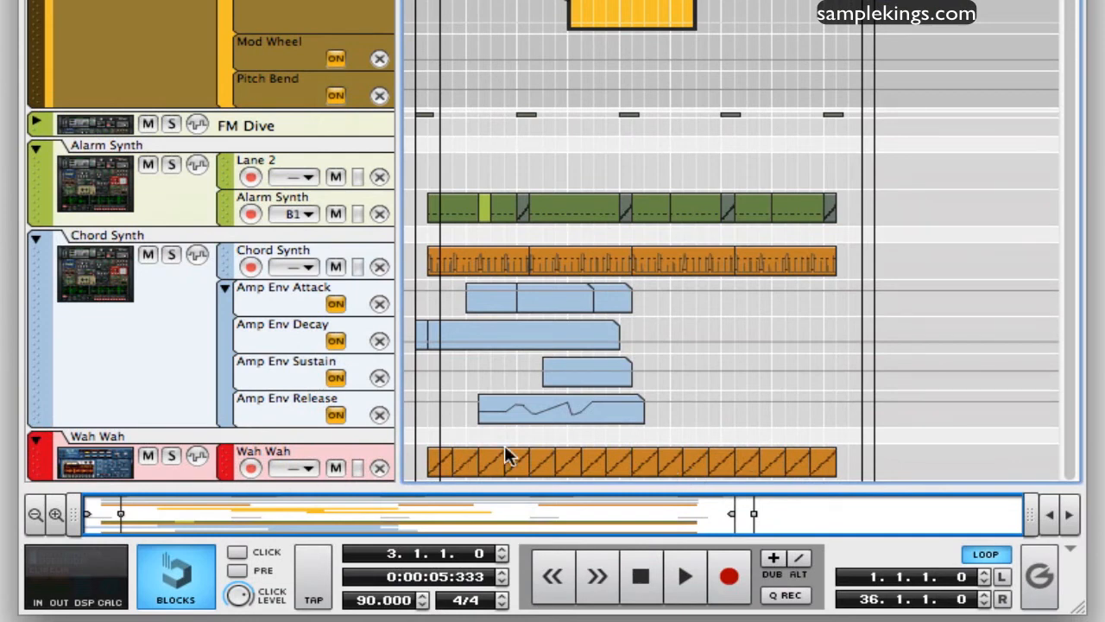
click(171, 456)
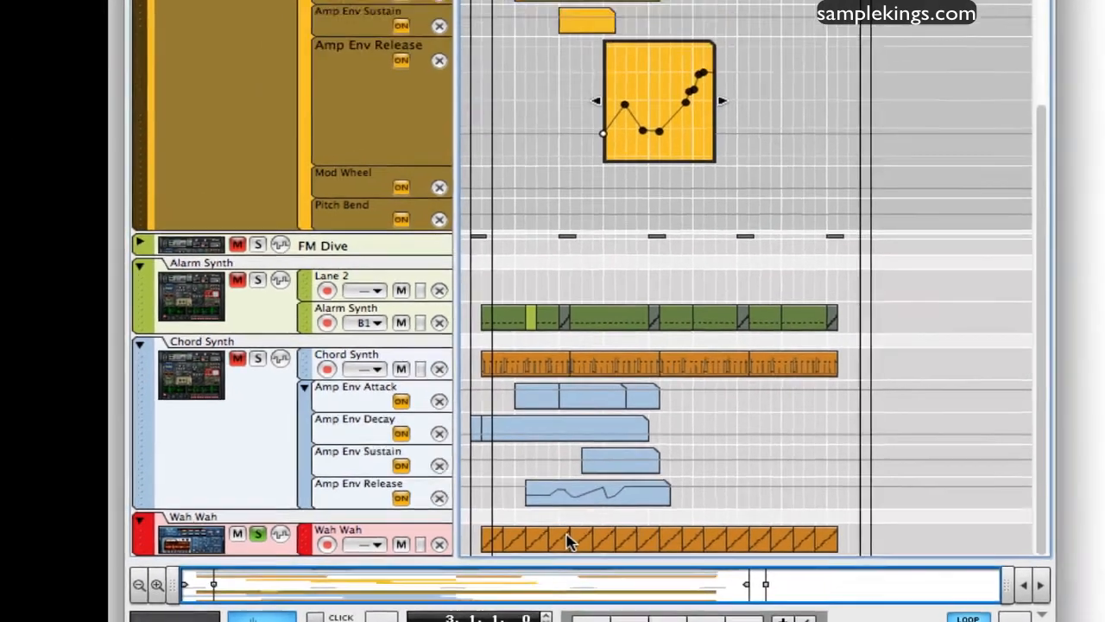
double_click(523, 455)
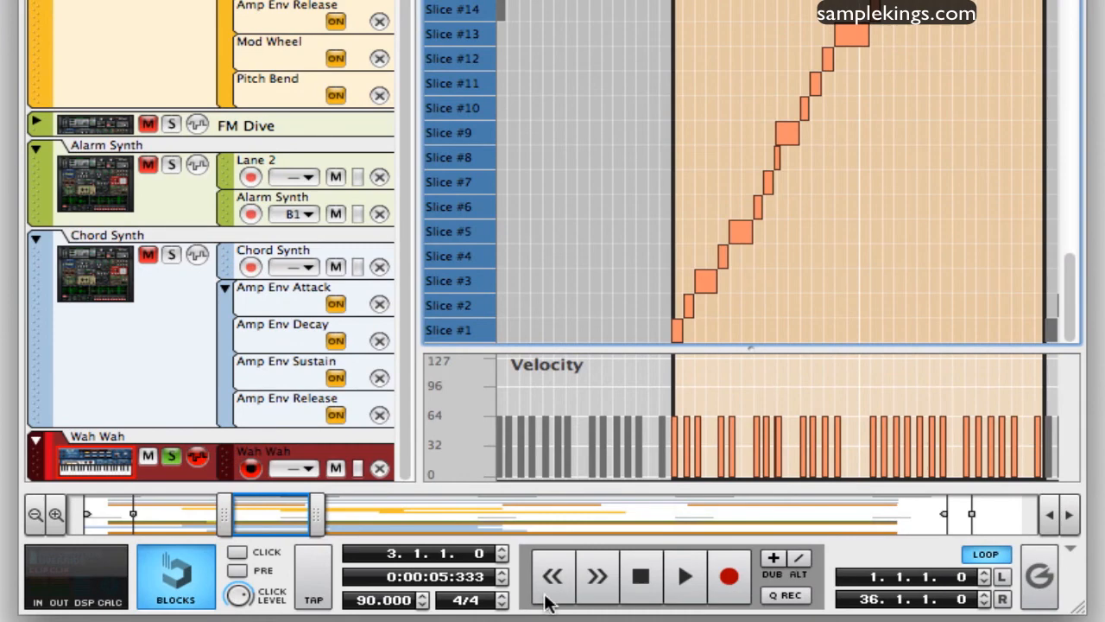
- Audition the Wah Wah loop's slices by sweeping from Slice #10 down to Slice #1, plus slices 2, 3 and 7 individually
key(space)
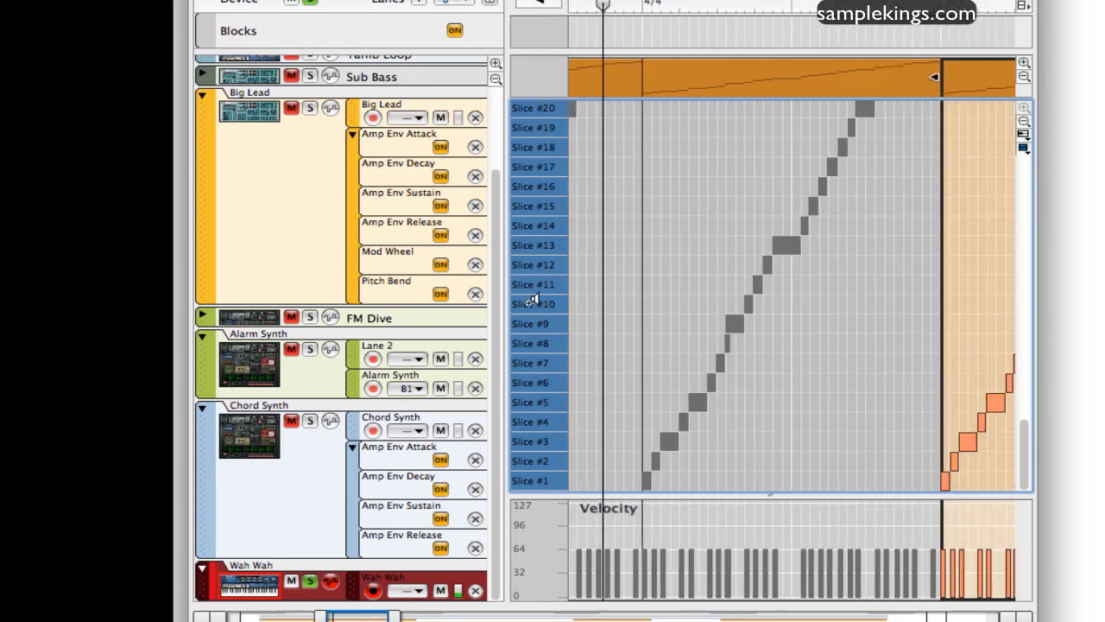
mouse_move(532, 304)
mouse_down()
mouse_move(537, 123)
mouse_move(530, 479)
mouse_up()
click(537, 459)
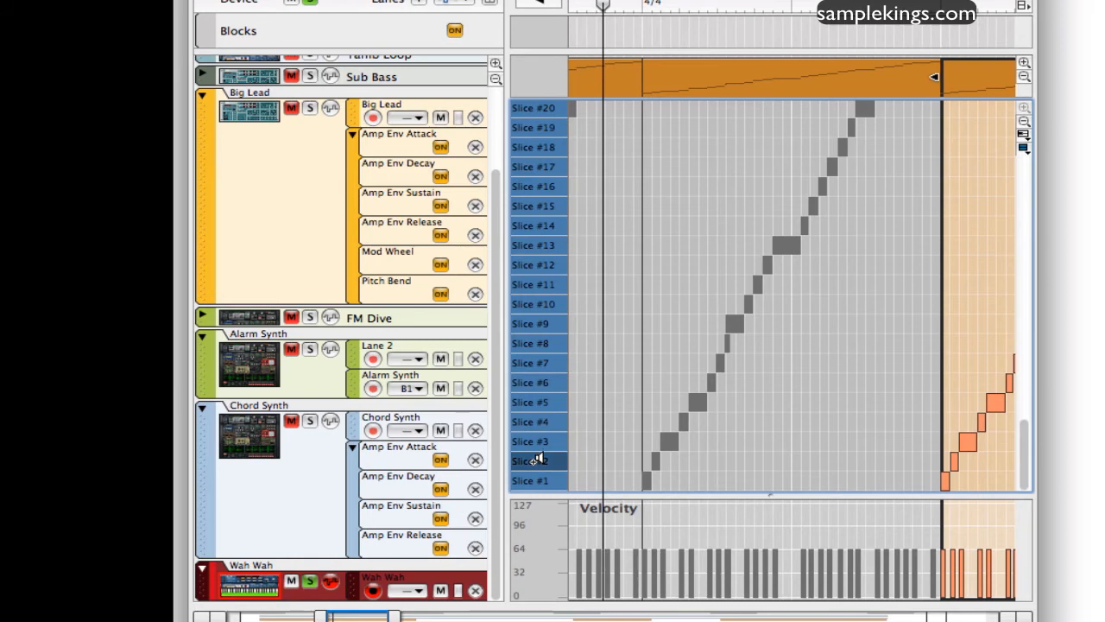
click(534, 442)
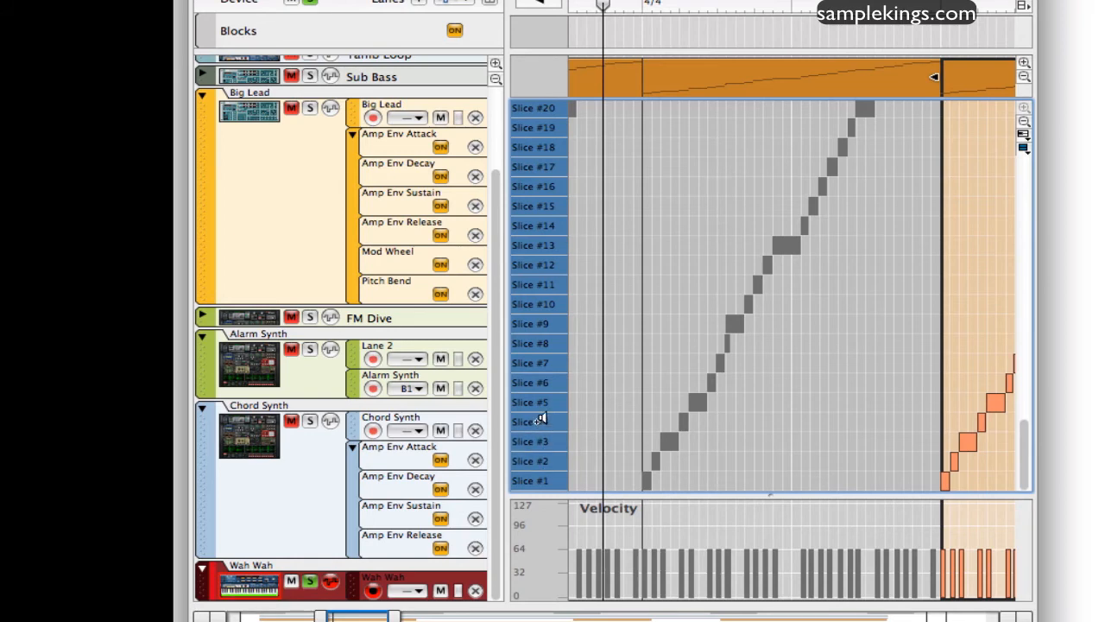
click(540, 361)
- Move to an earlier Wah Wah clip, open it for editing, and play the soloed track until about bar 7
key(KP_7)
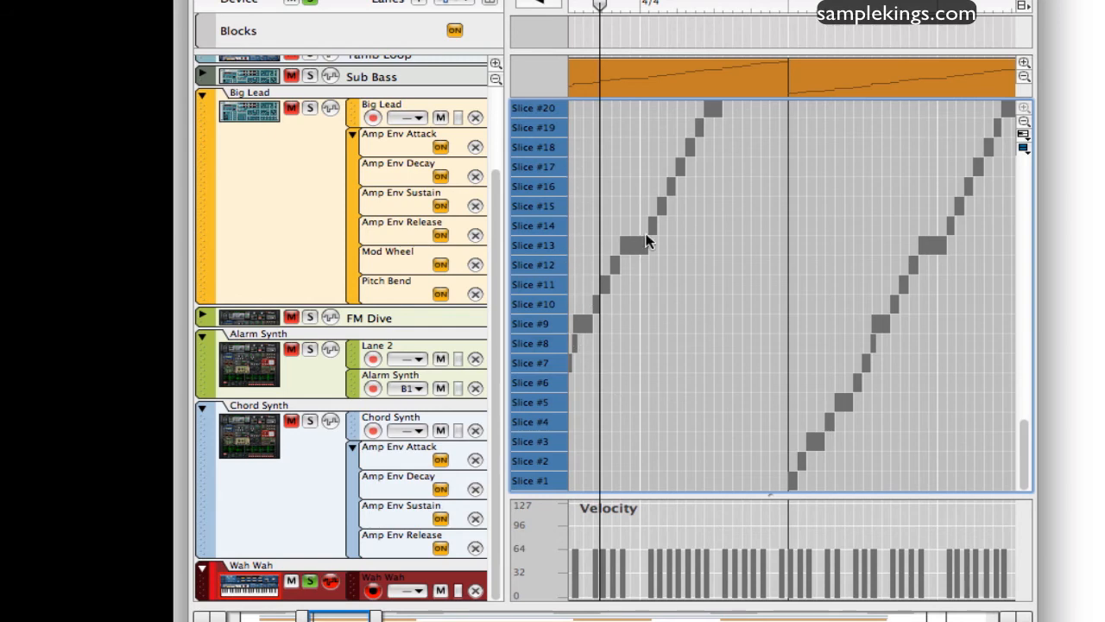
double_click(701, 124)
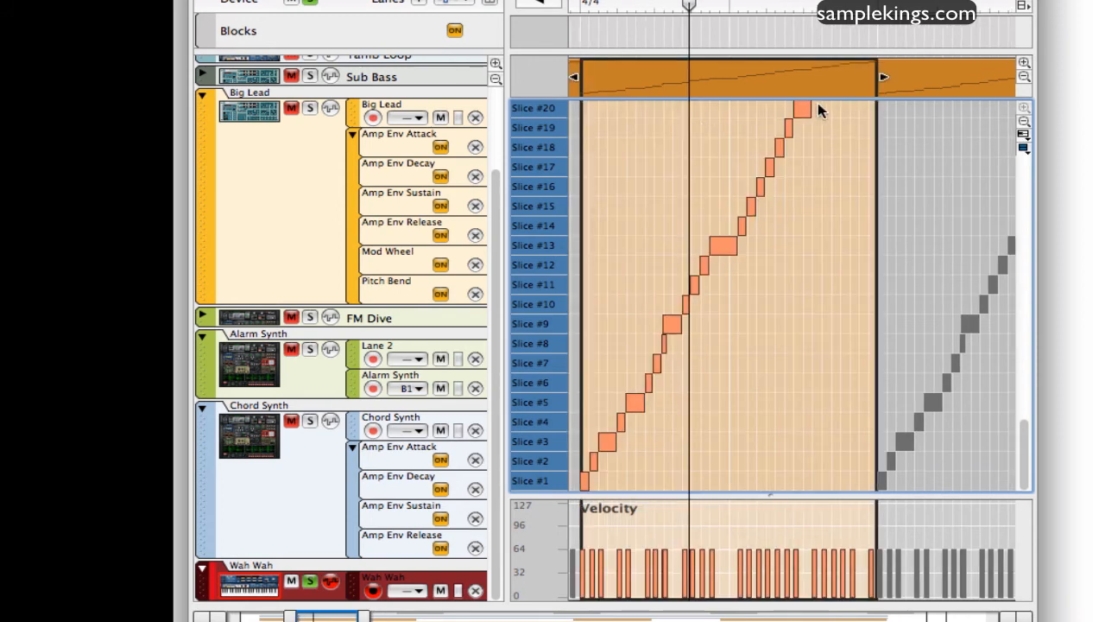
drag(797, 104, 797, 105)
key(space)
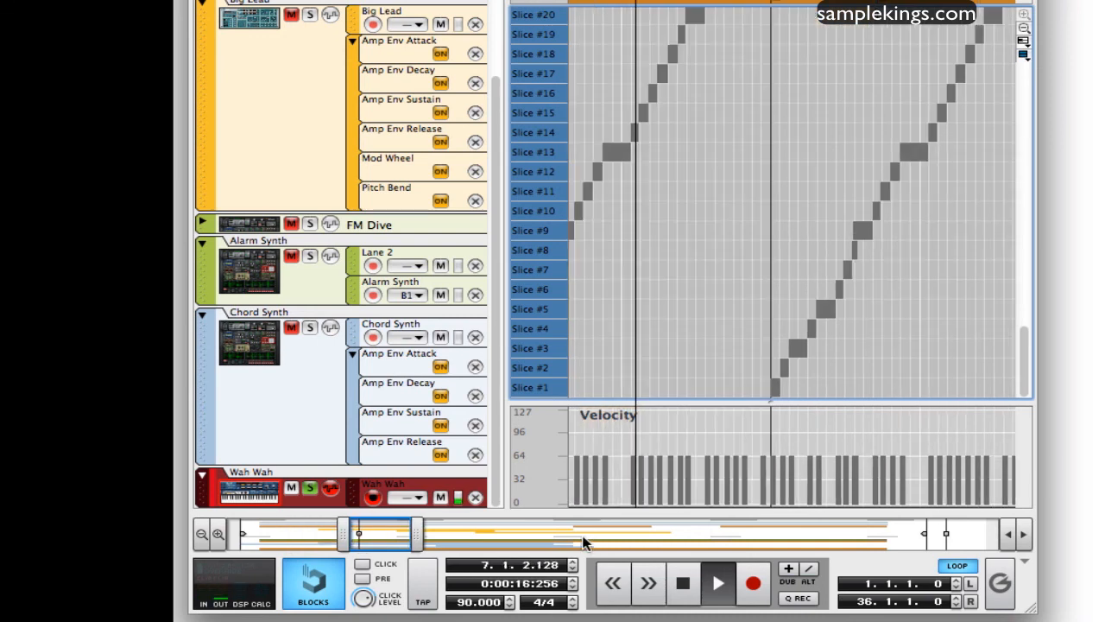
key(space)
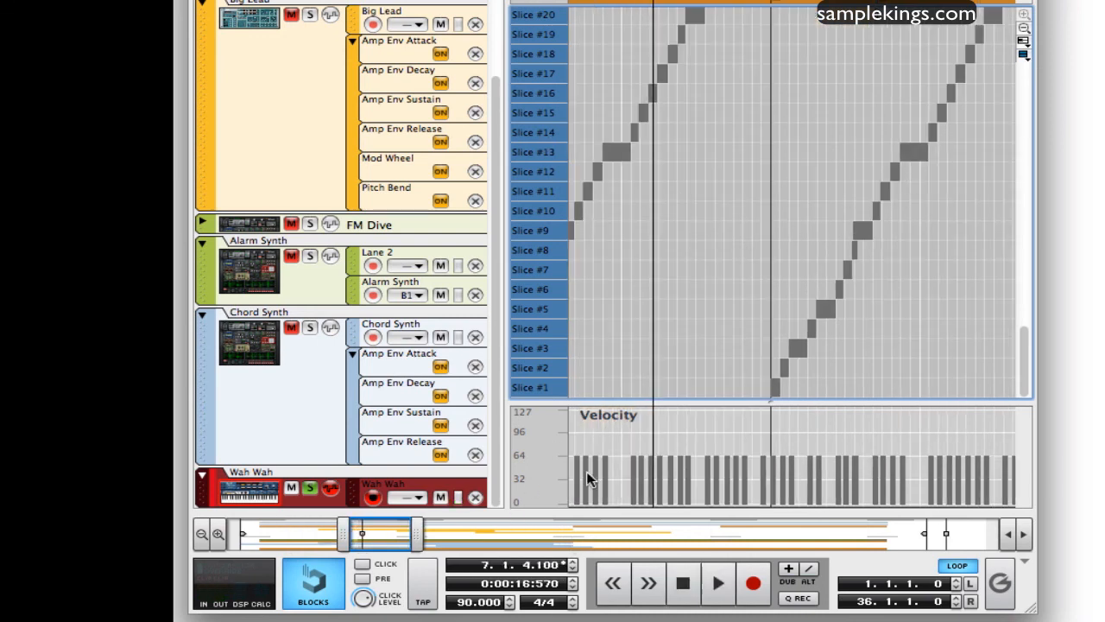
- Zoom the Wah Wah slice editor out horizontally and vertically to show more clips and slices up to Slice #33
drag(420, 525, 698, 536)
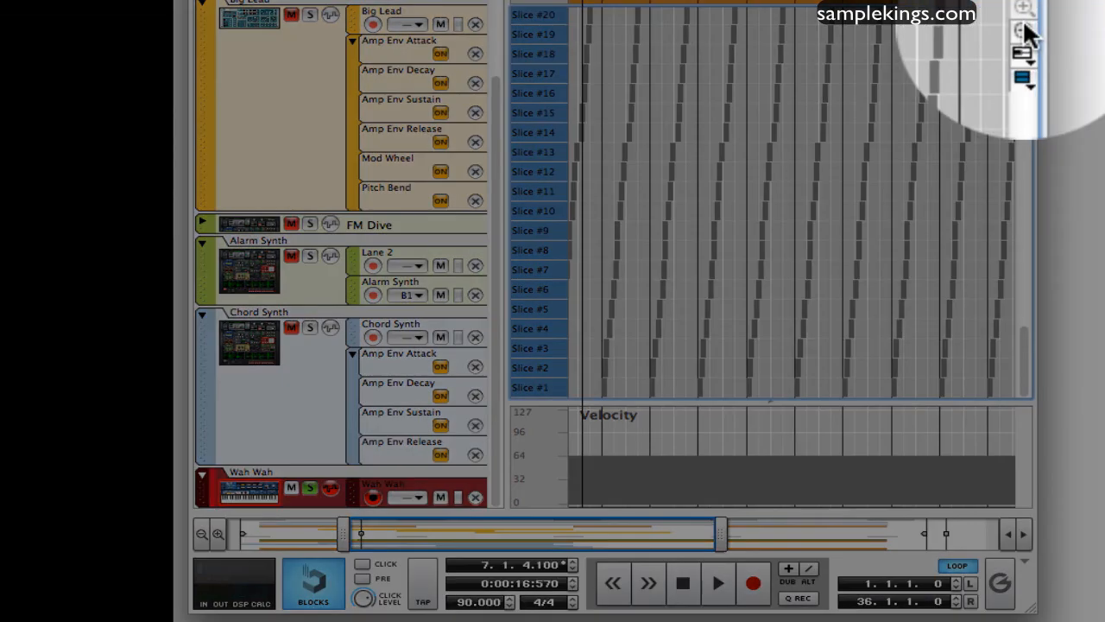
click(1024, 27)
click(1024, 28)
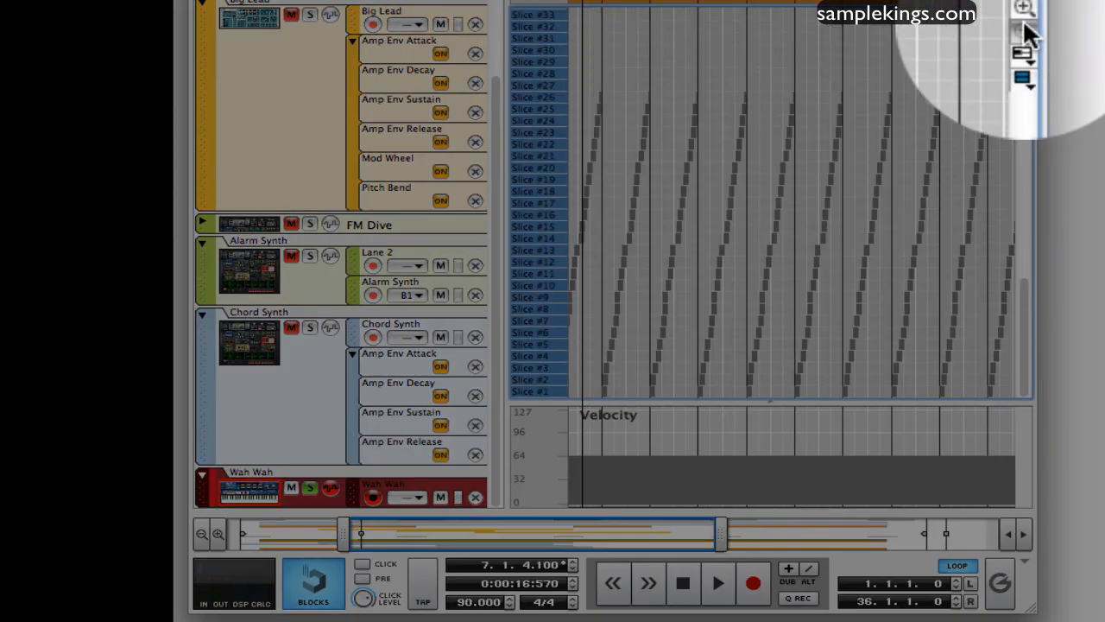
click(1024, 28)
click(1024, 28)
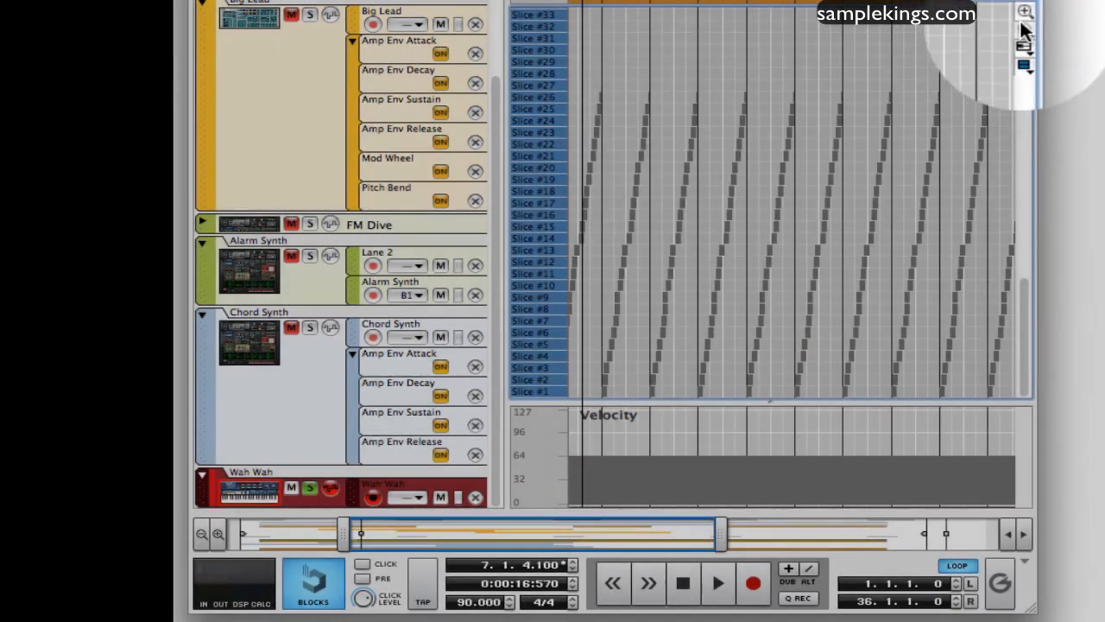